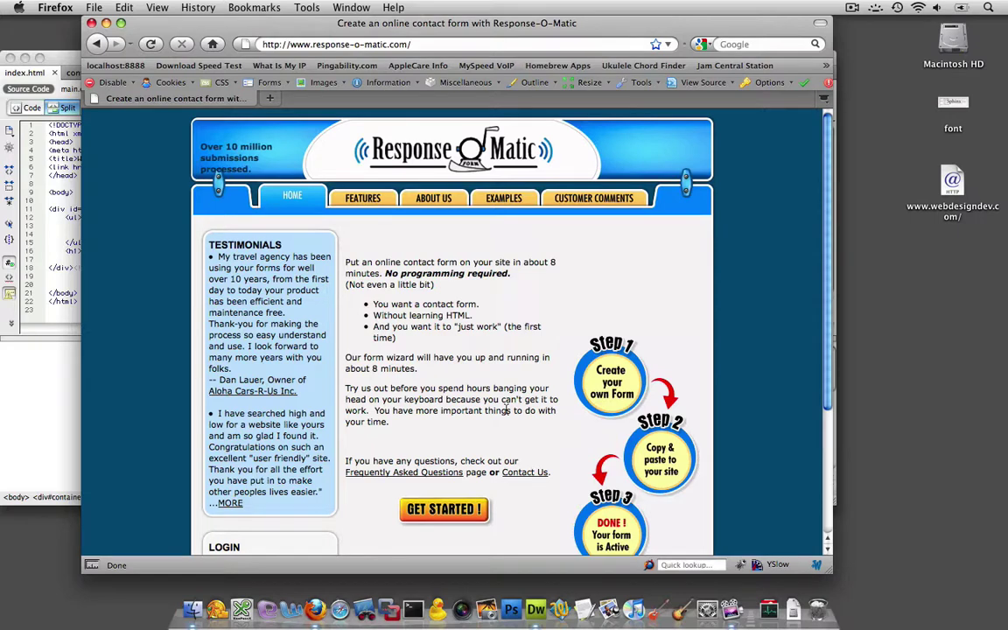
Step: Scroll down the Response-O-Matic homepage until the LOGIN box with Email and Password shows
scroll(827, 374, "down", 3)
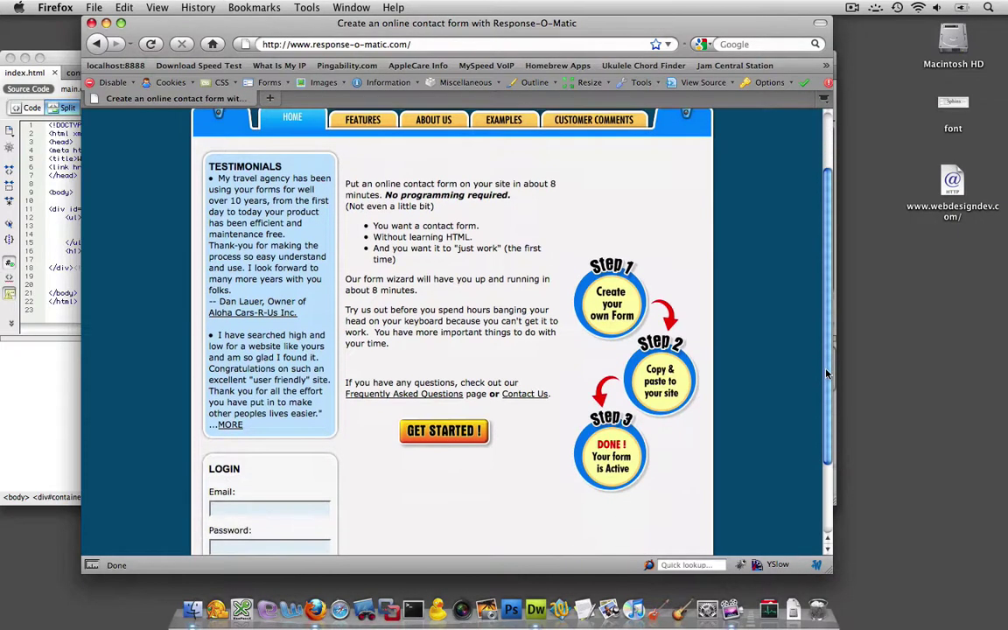
left_click_drag(827, 374, 829, 422)
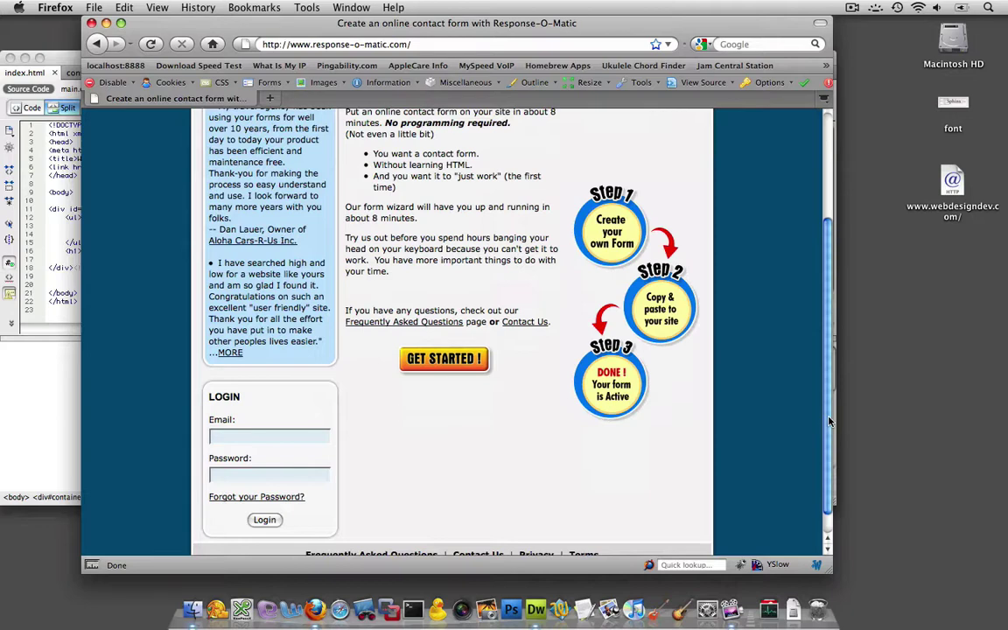
Step: Log in with the saved email address and the account password to reach Your Forms
left_click(832, 147)
scroll(832, 146, "down", 5)
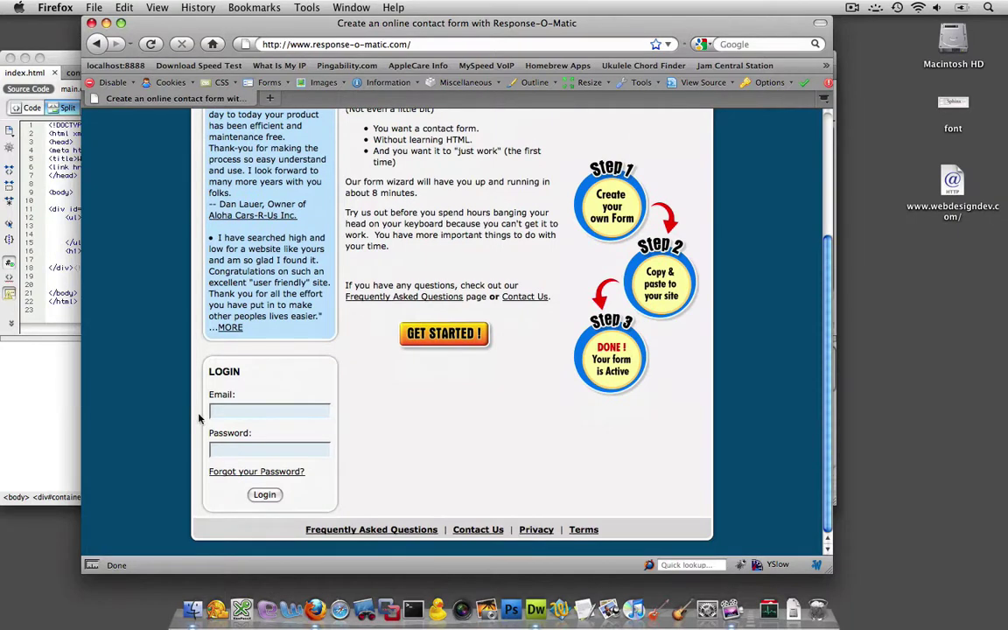
left_click(266, 409)
type("drag")
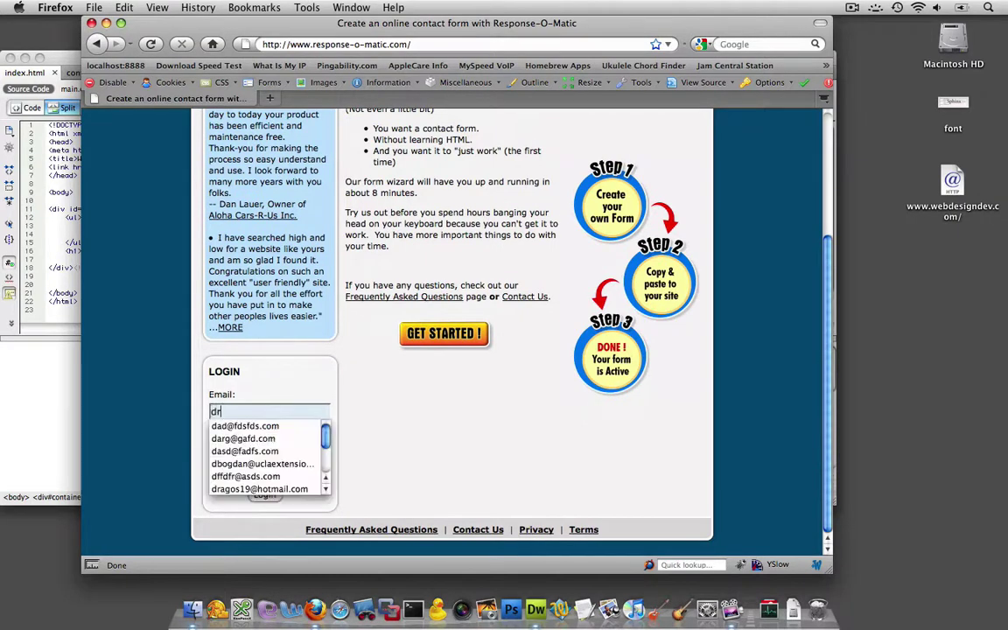
key("Down")
key("Down")
key("Down")
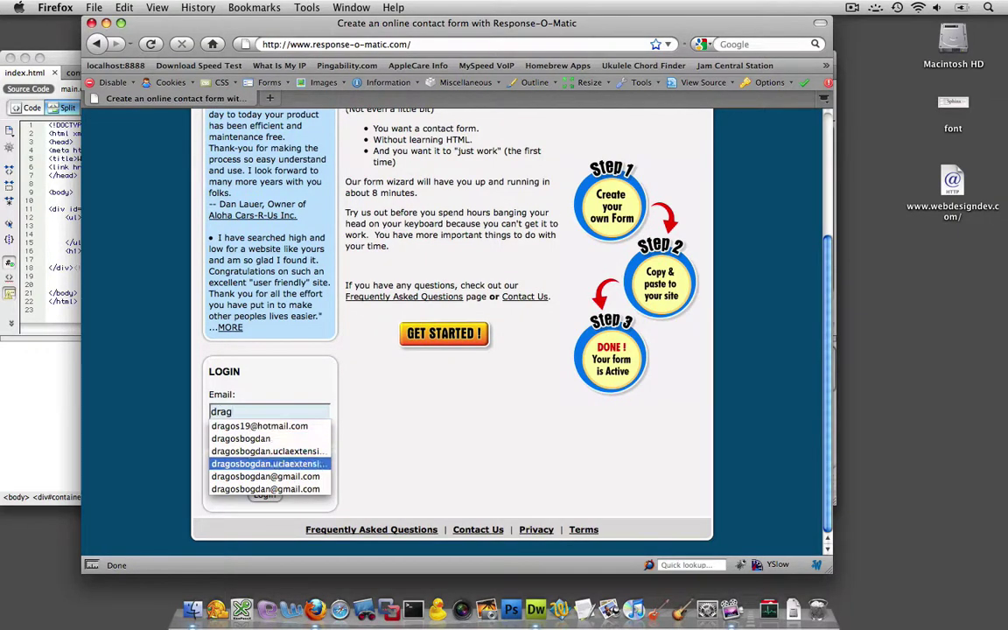
key("Return")
key("Tab")
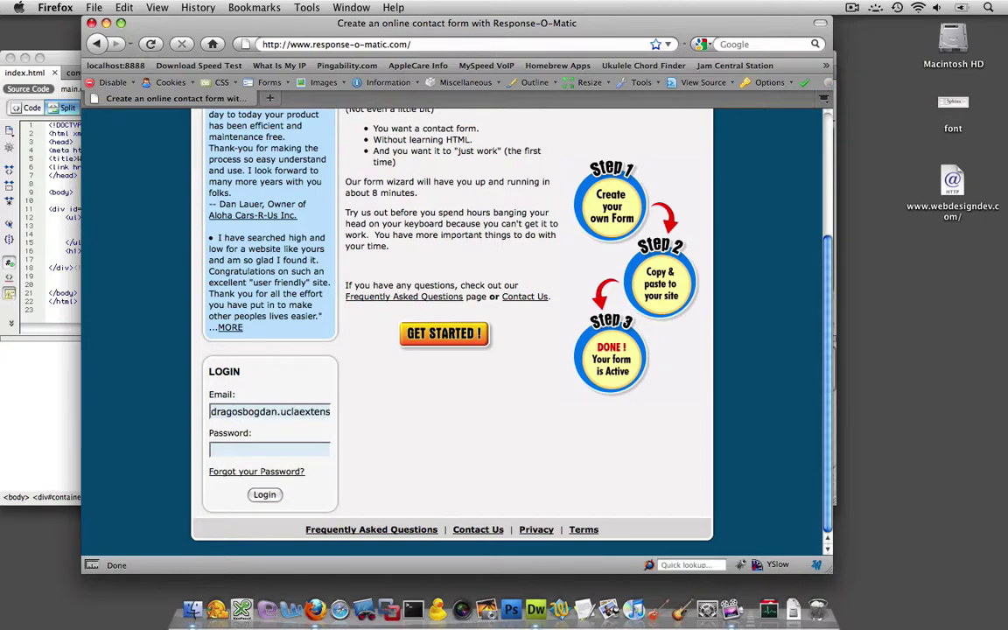
type("•••••••••")
key("Return")
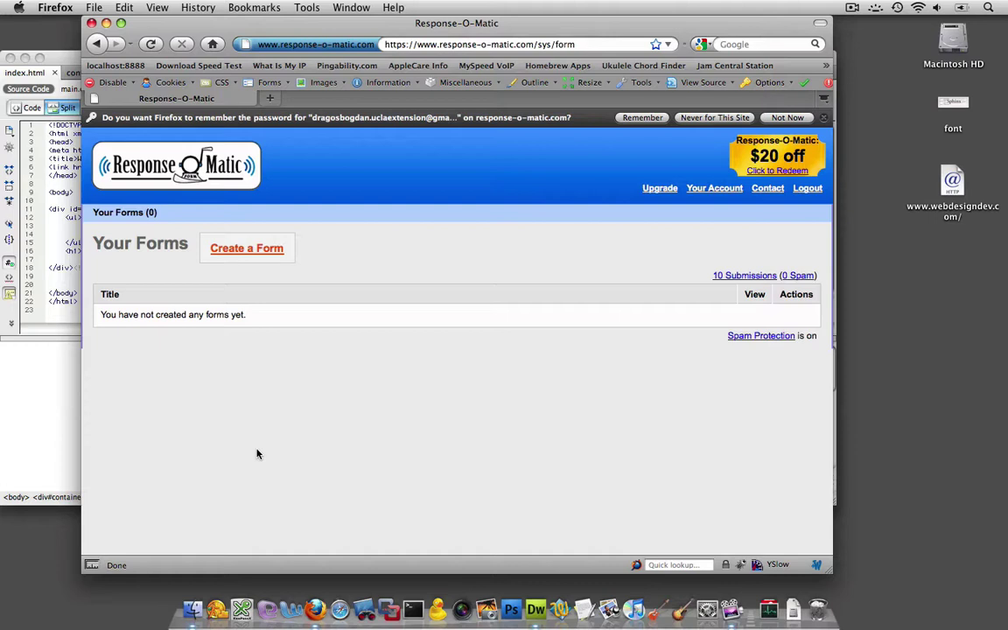
Step: Let Firefox remember the password, then create a form named 'gimme my bean name'
left_click(650, 118)
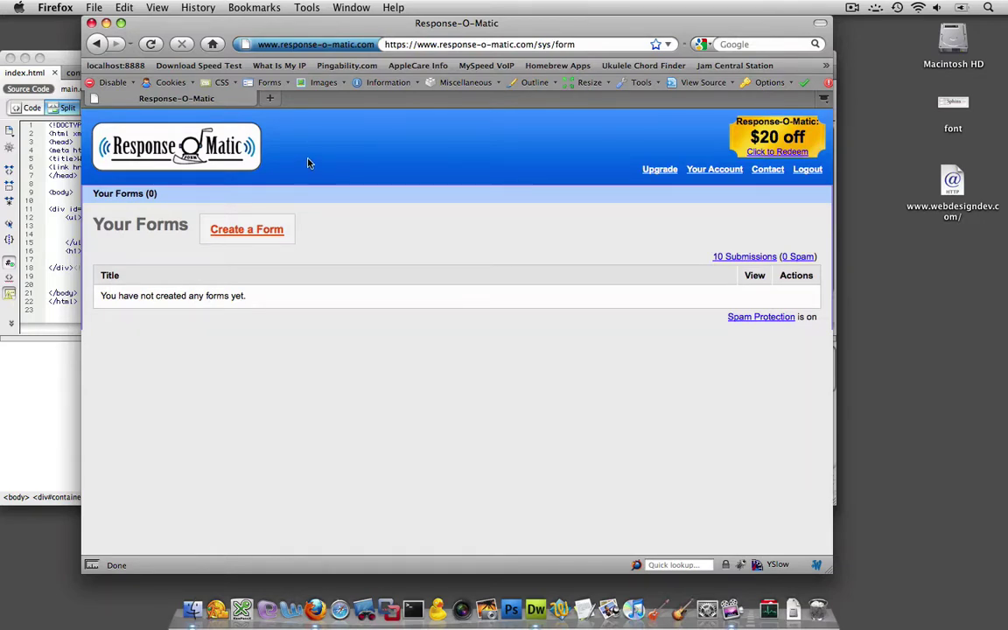
left_click(244, 229)
left_click(242, 270)
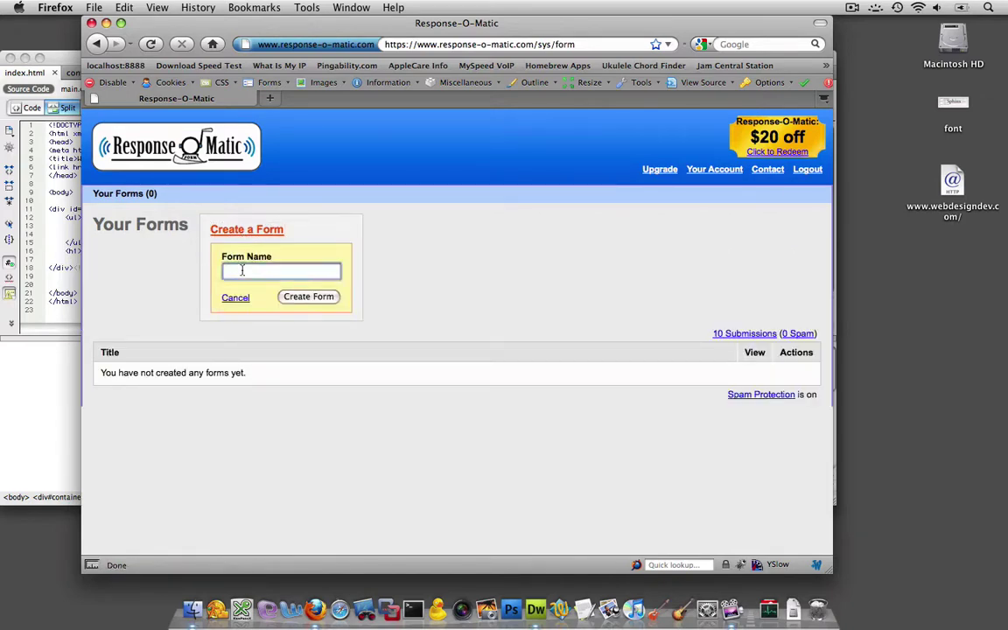
type("gimm")
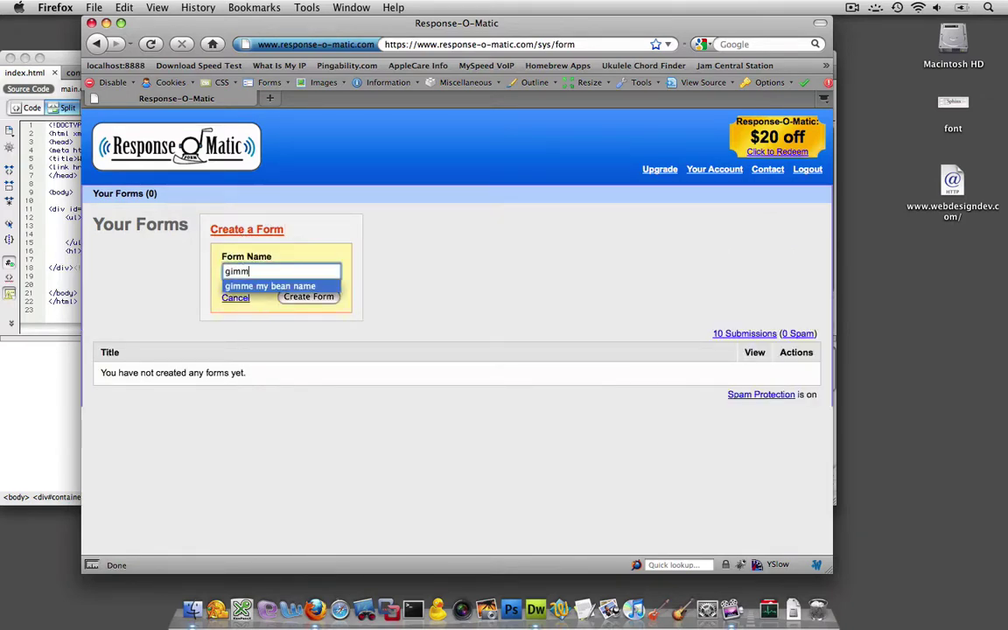
key("Down")
key("Return")
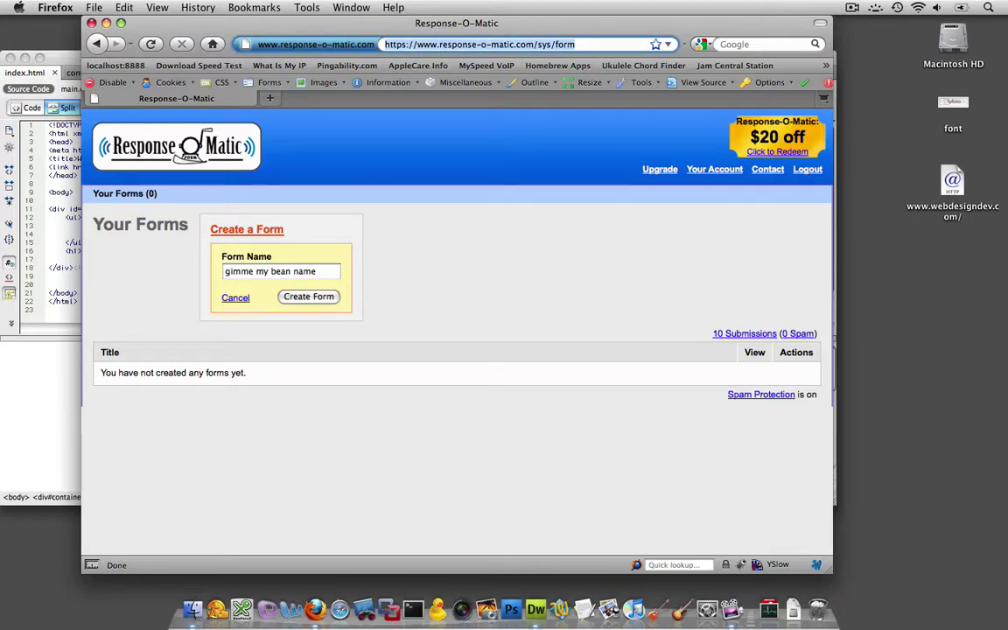
left_click(308, 297)
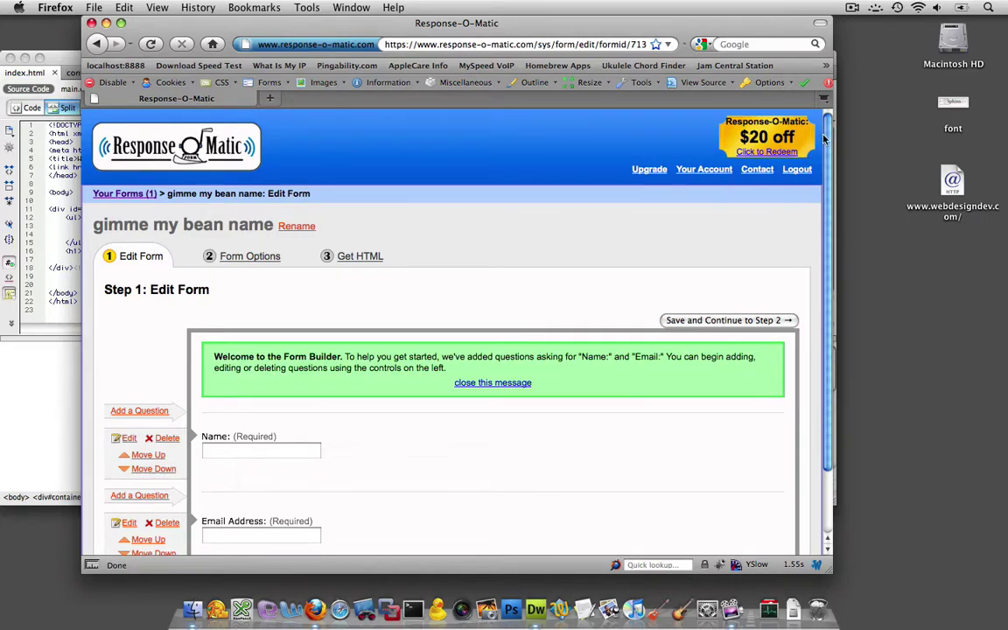
Step: Dismiss the Form Builder welcome box, leaving the default Name and Email Address questions
scroll(823, 138, "down", 2)
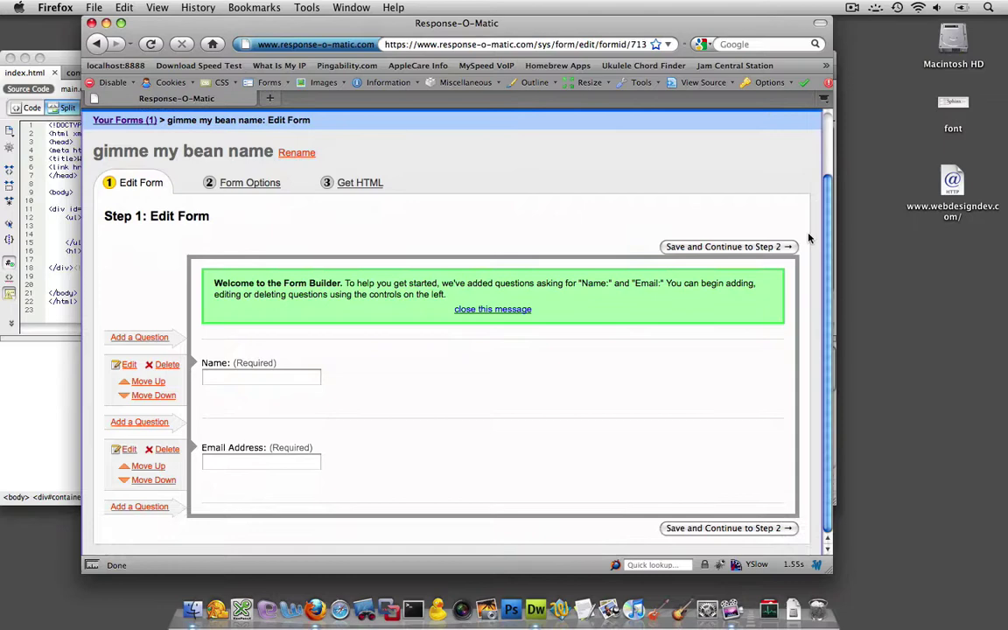
left_click(489, 313)
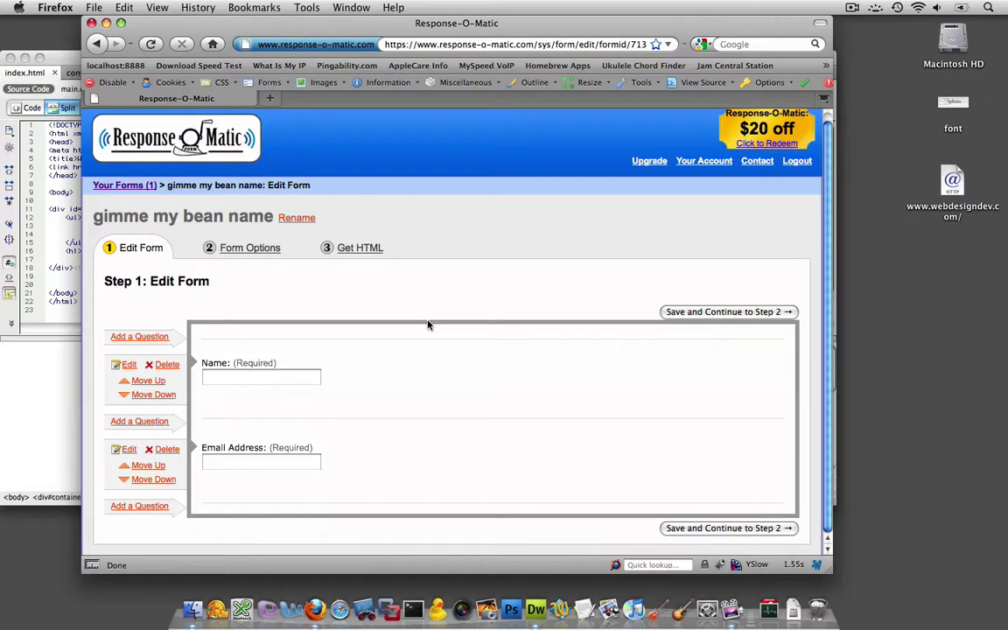
left_click(238, 378)
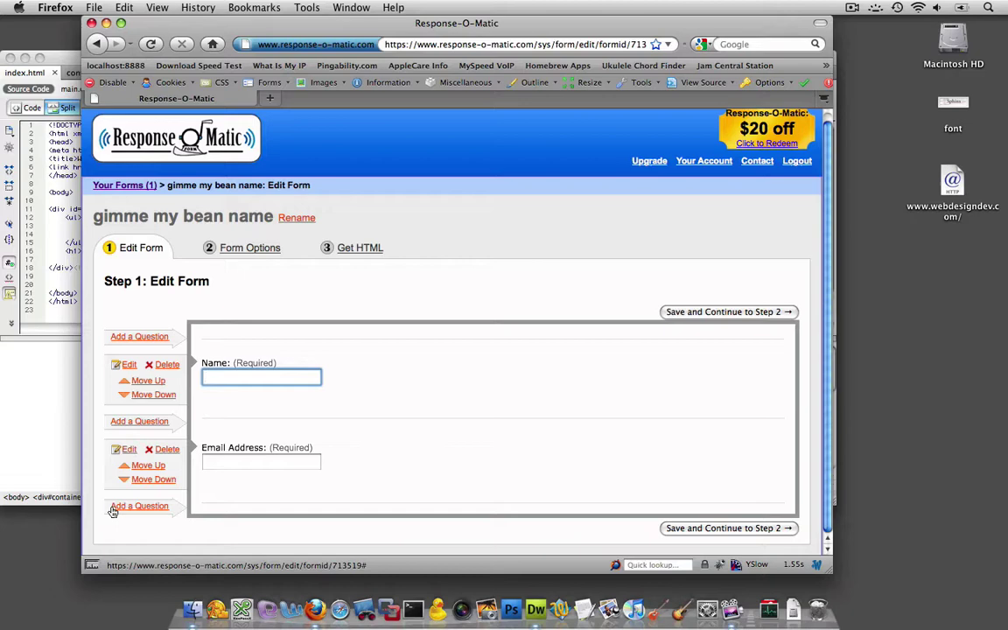
Step: Add a Drop Down Box question at the end worded 'What is your profession?'
left_click(139, 507)
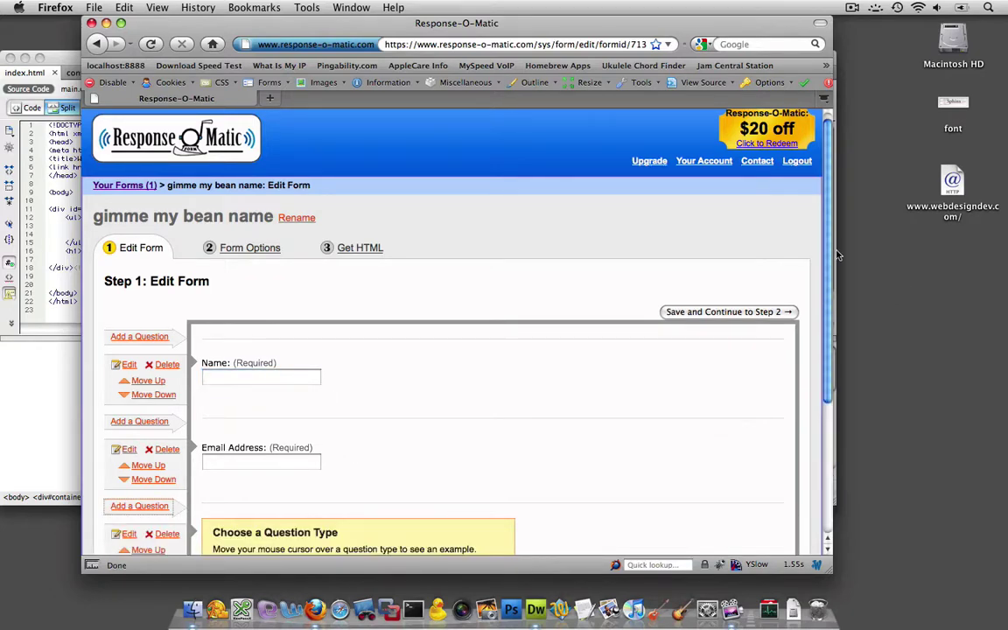
left_click_drag(828, 259, 828, 383)
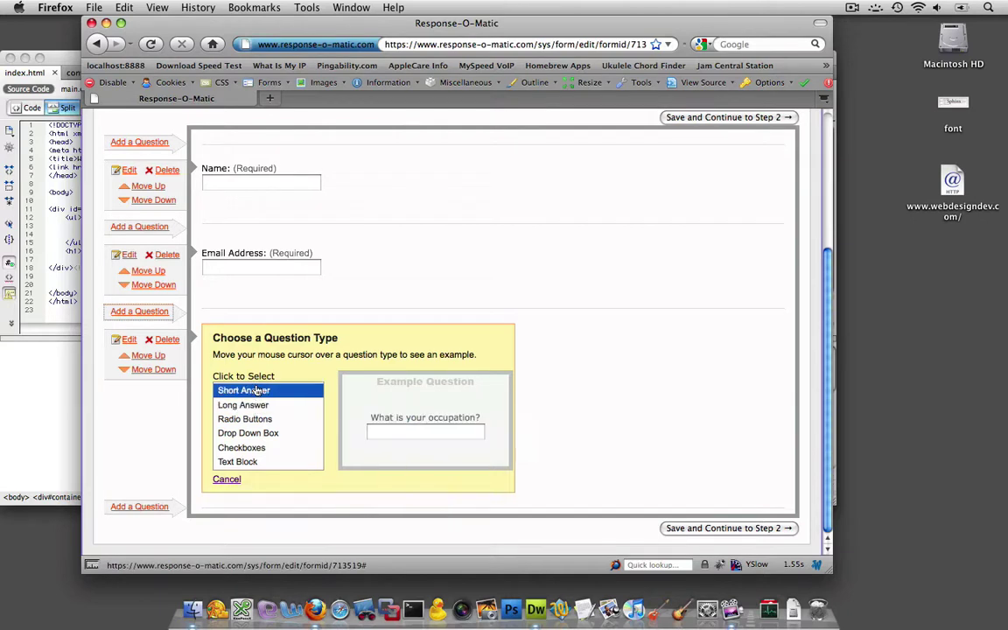
left_click(258, 434)
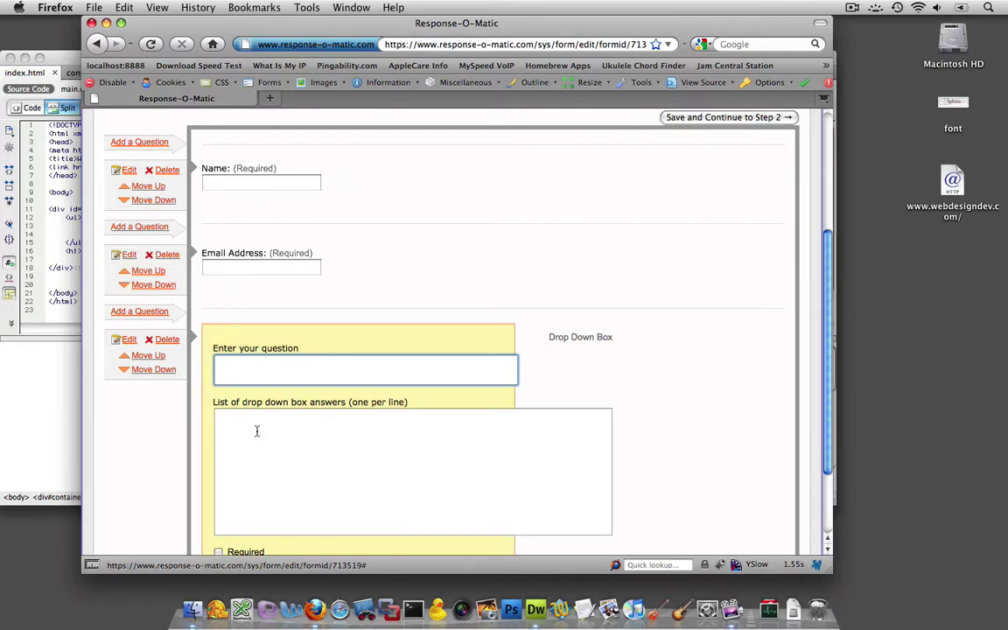
type("Wha")
key("BackSpace")
key("BackSpace")
type("hat is your")
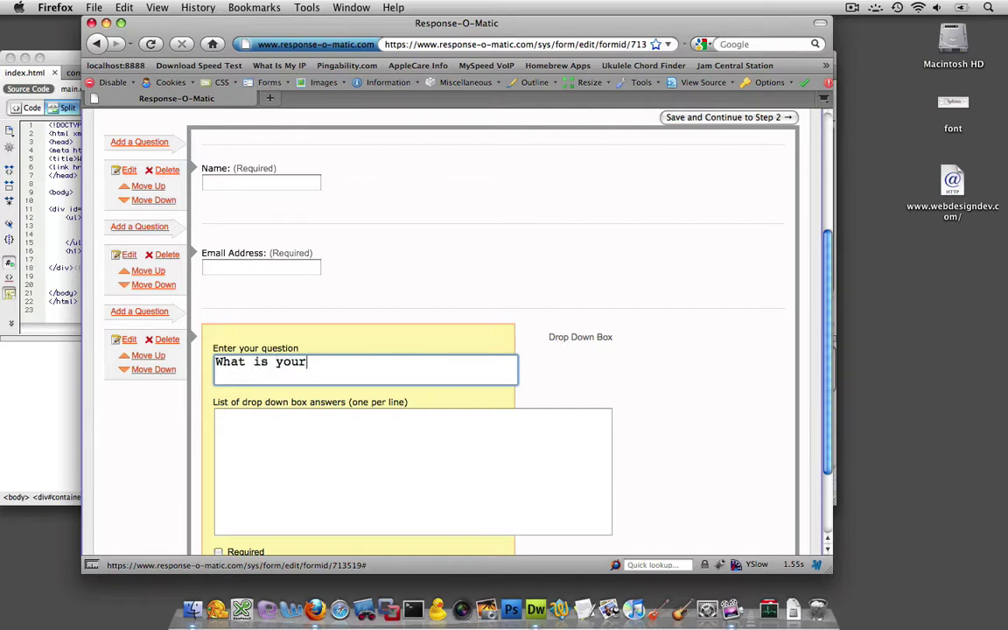
type(" profession")
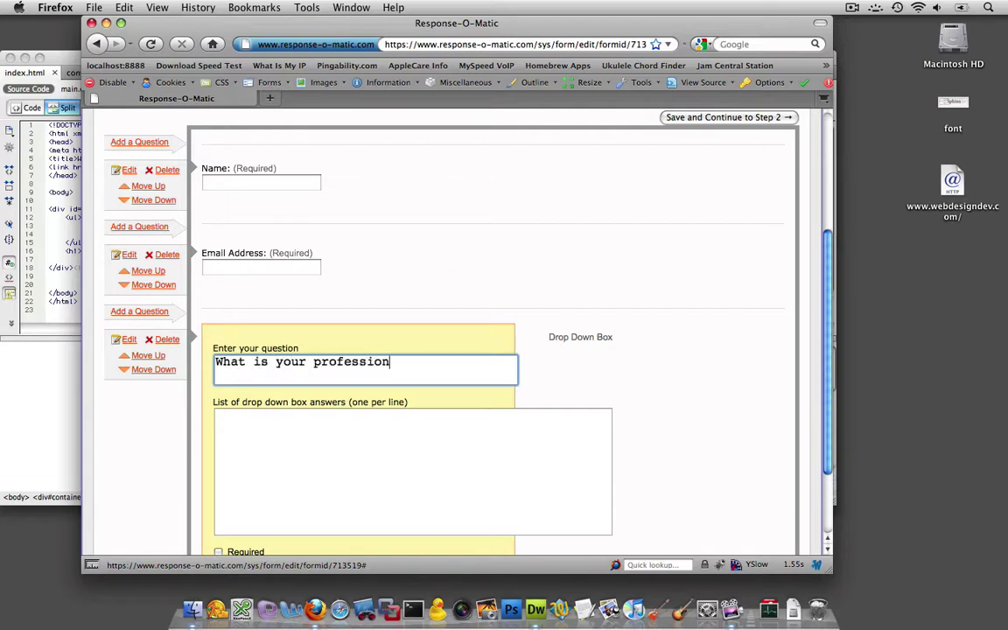
type("?")
Step: Enter the answers prefer not to say, lawyer, doctor, student and unemployed, one per line
left_click(259, 436)
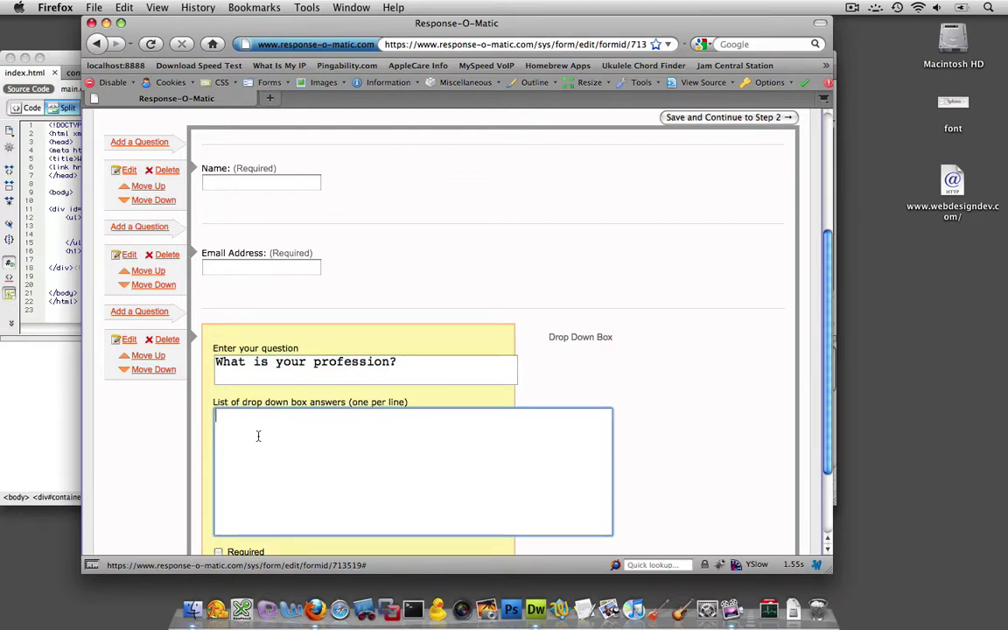
type("prefer no")
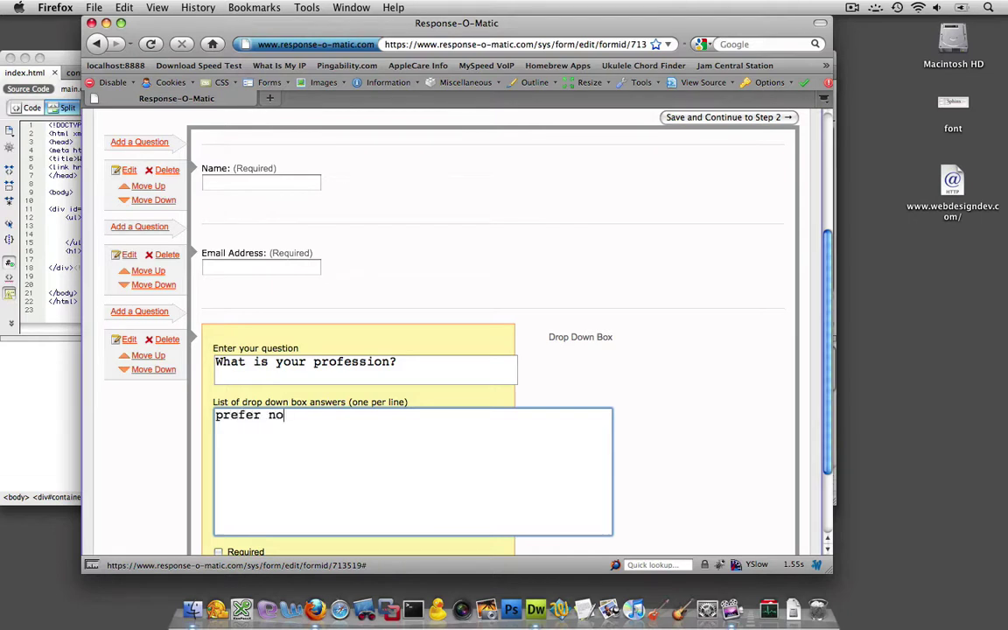
type("t to say")
key("Return")
type("lawyer")
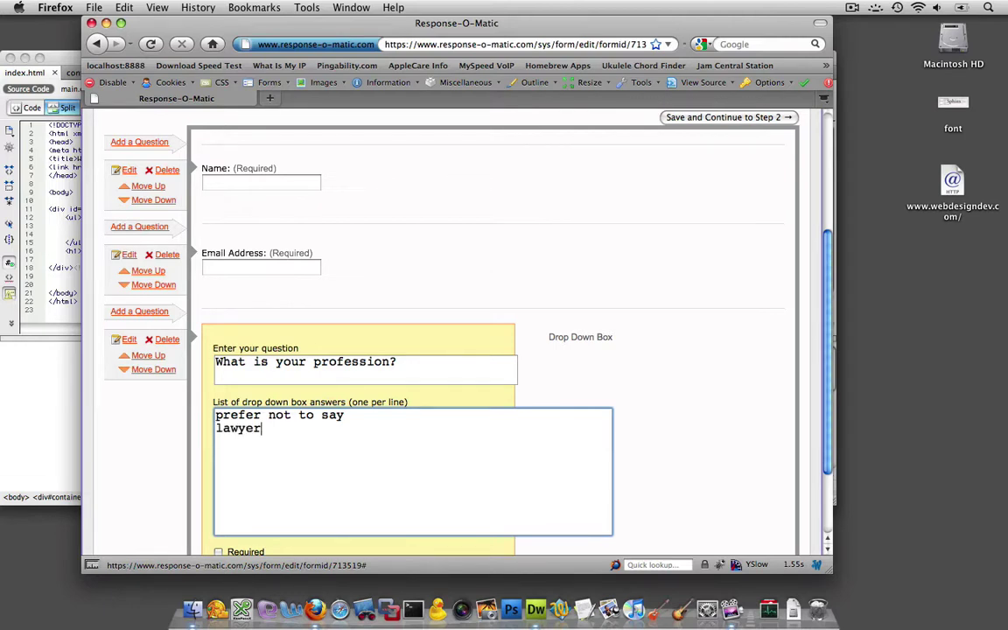
key("Return")
type("doctor")
key("Return")
type("studen")
key("BackSpace")
type("nt")
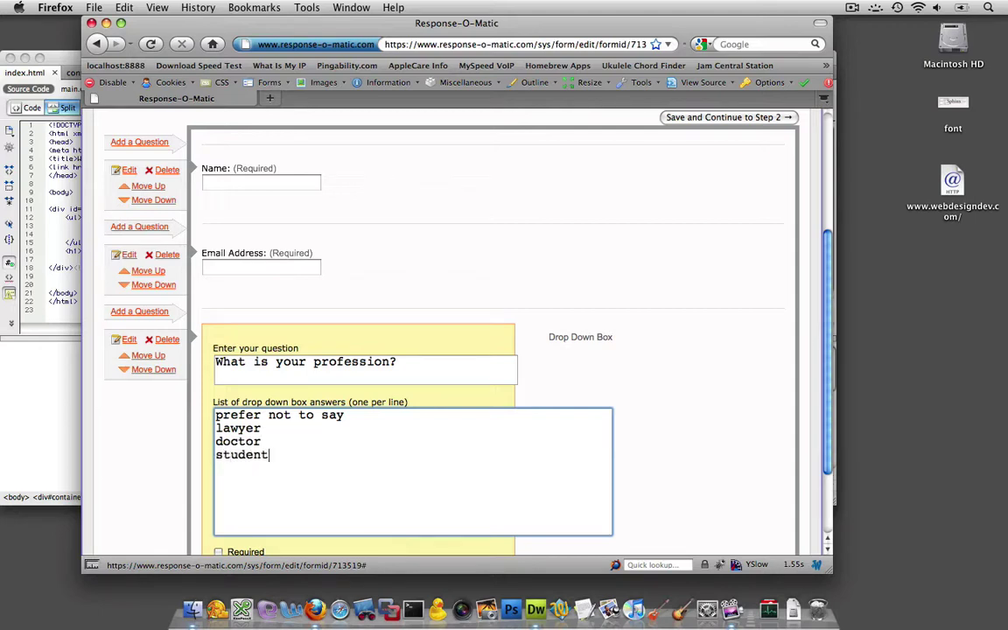
key("Return")
type("unemployed")
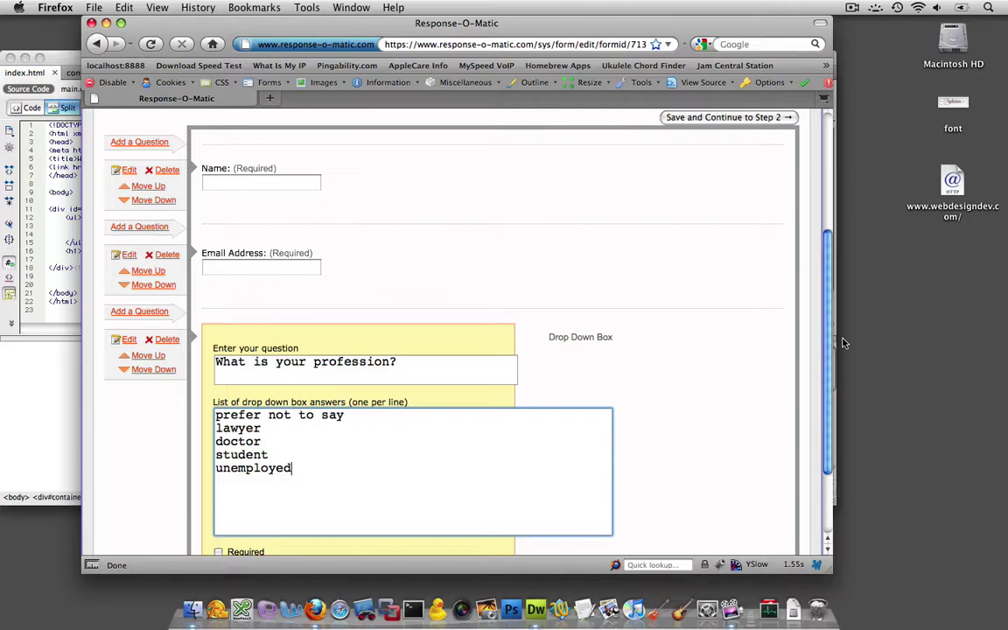
Step: Tick Required, append '(required)' to the question text, and save the profession question
left_click_drag(831, 344, 836, 390)
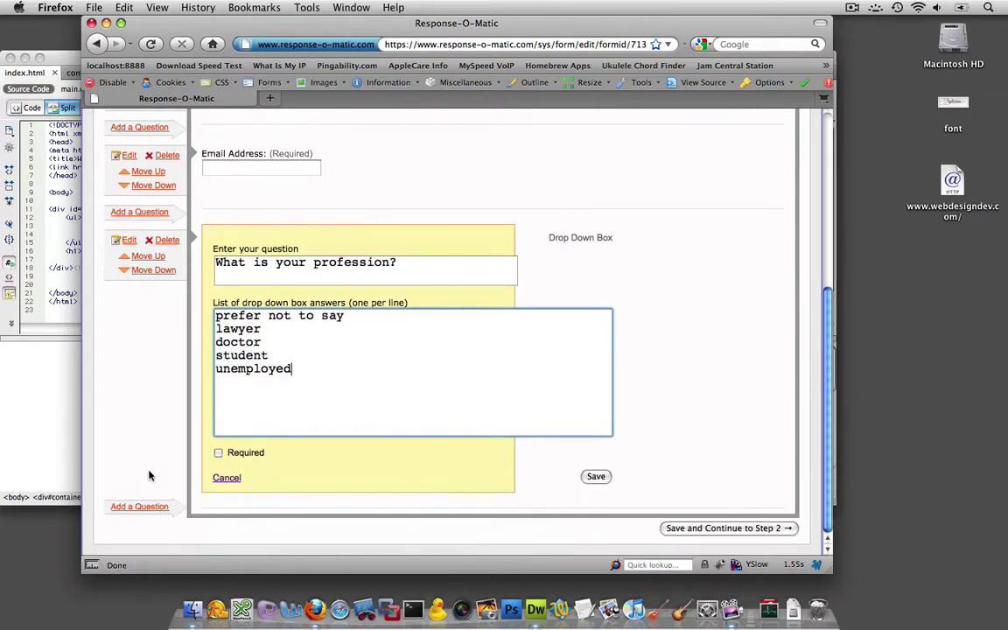
left_click(218, 453)
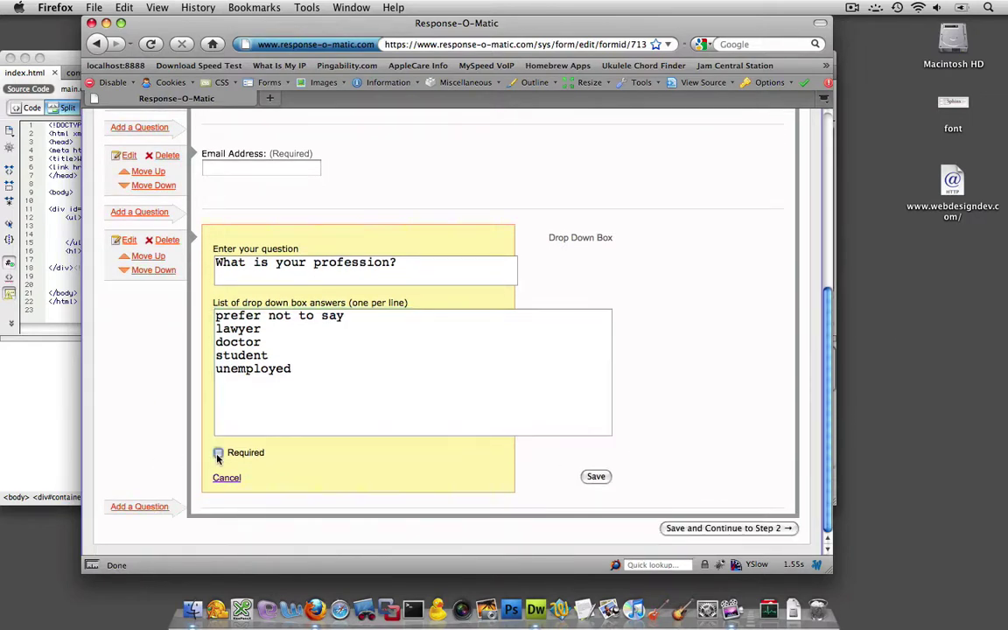
left_click(442, 269)
type("(re")
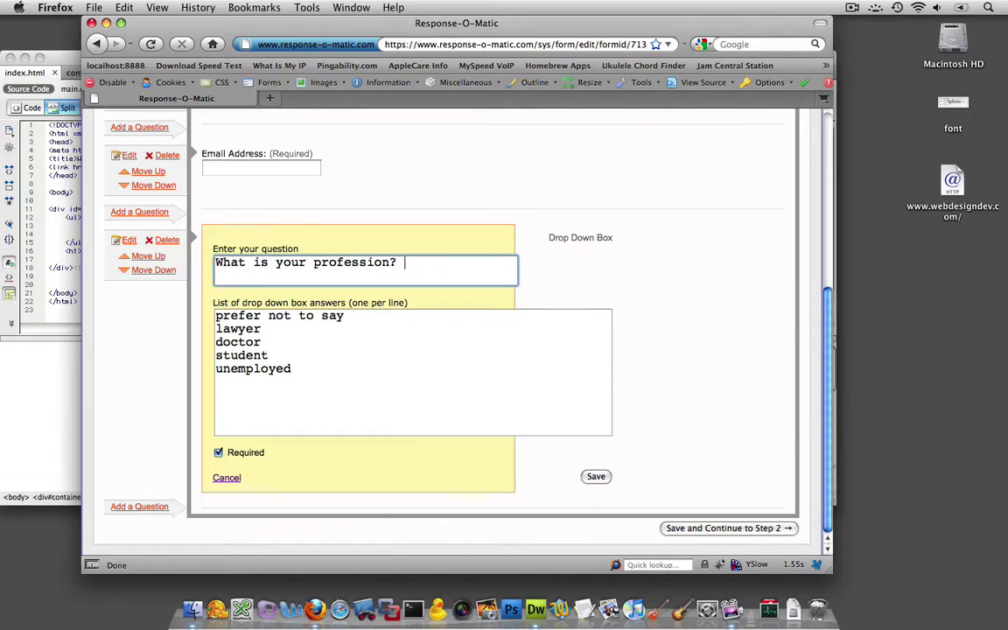
type("quired)")
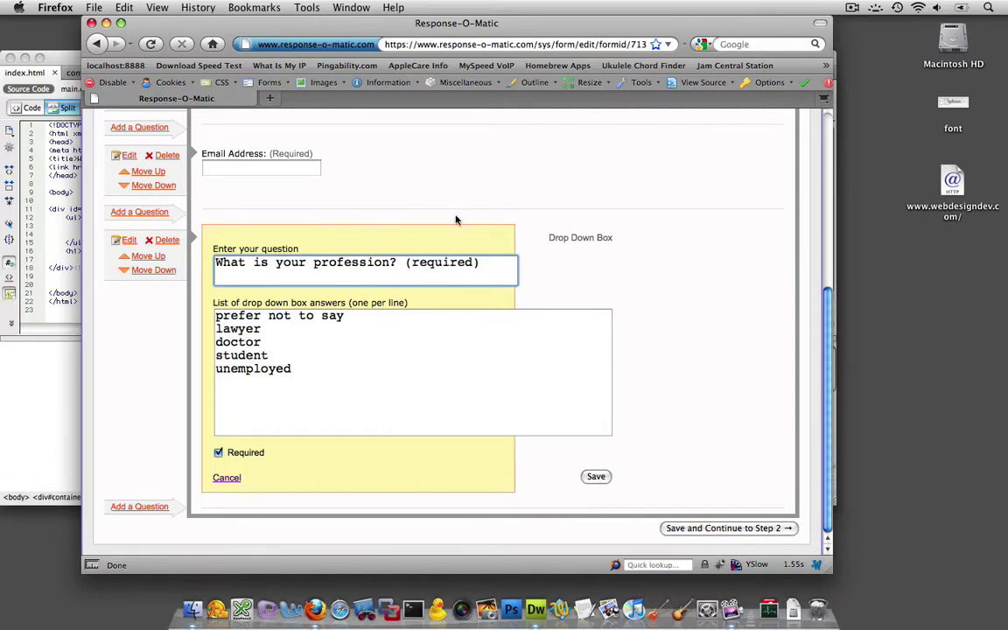
left_click_drag(481, 263, 406, 267)
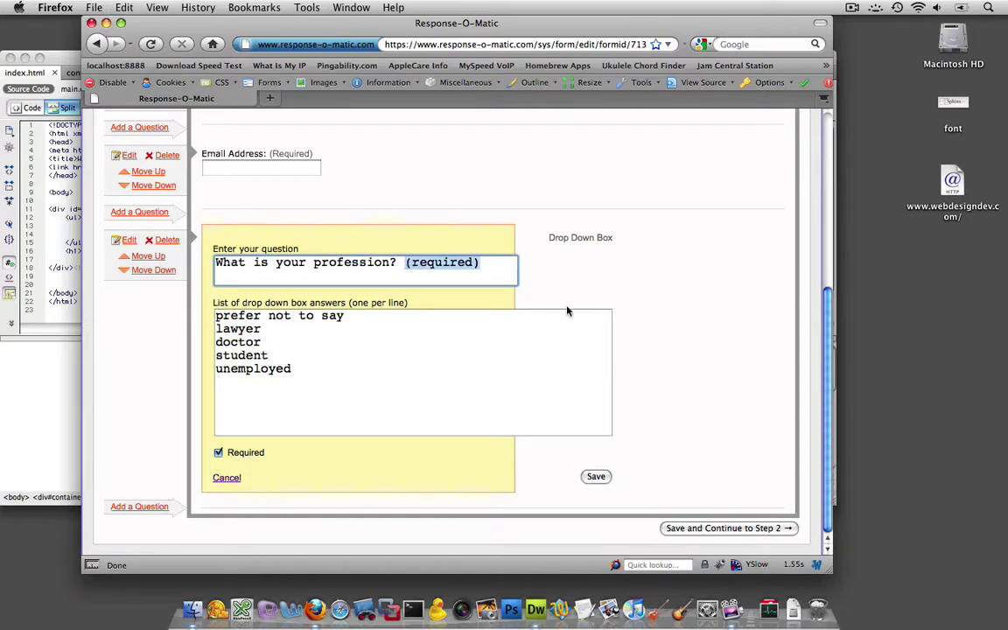
left_click(595, 476)
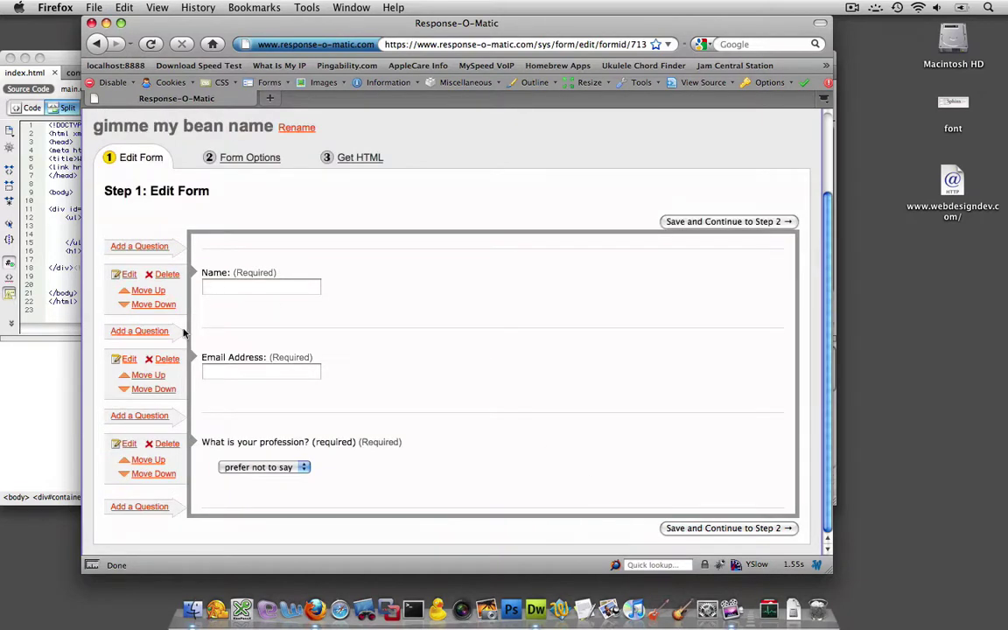
Step: Insert '(required)' before the colon in the Email Address and Name labels, saving each
left_click(125, 362)
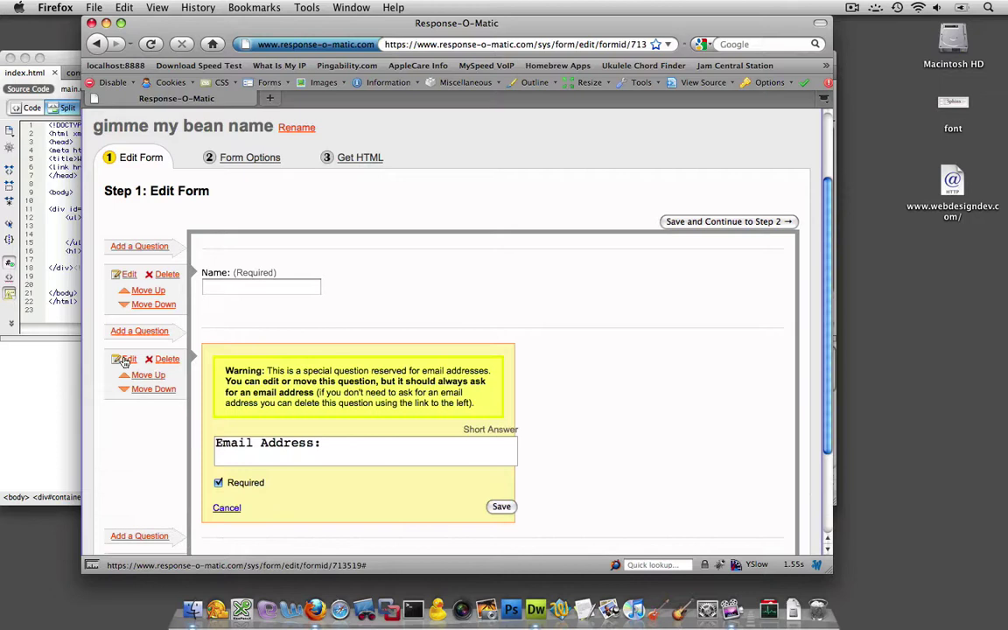
left_click(319, 444)
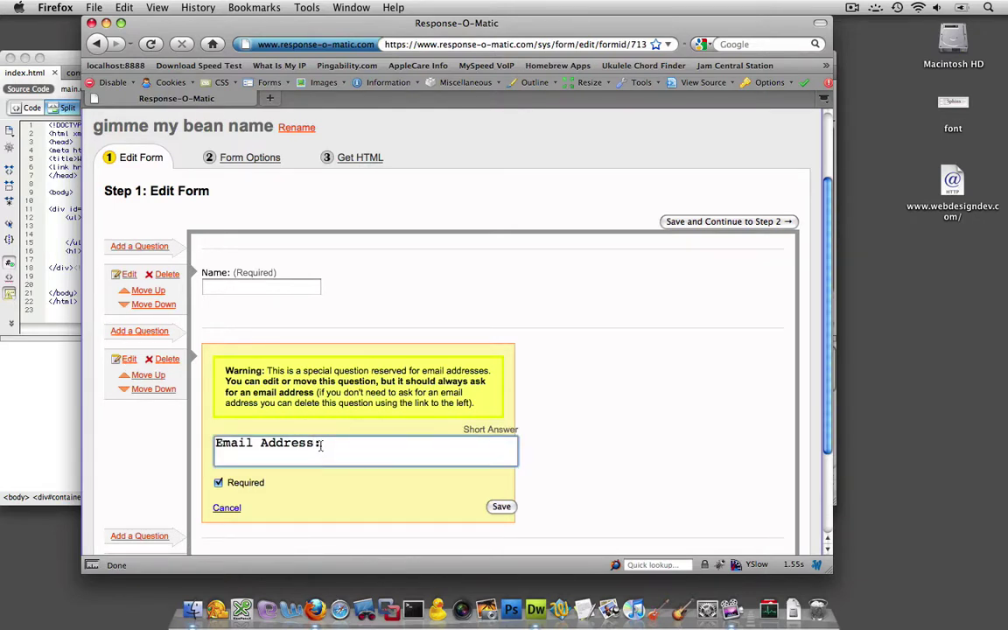
type("(required)")
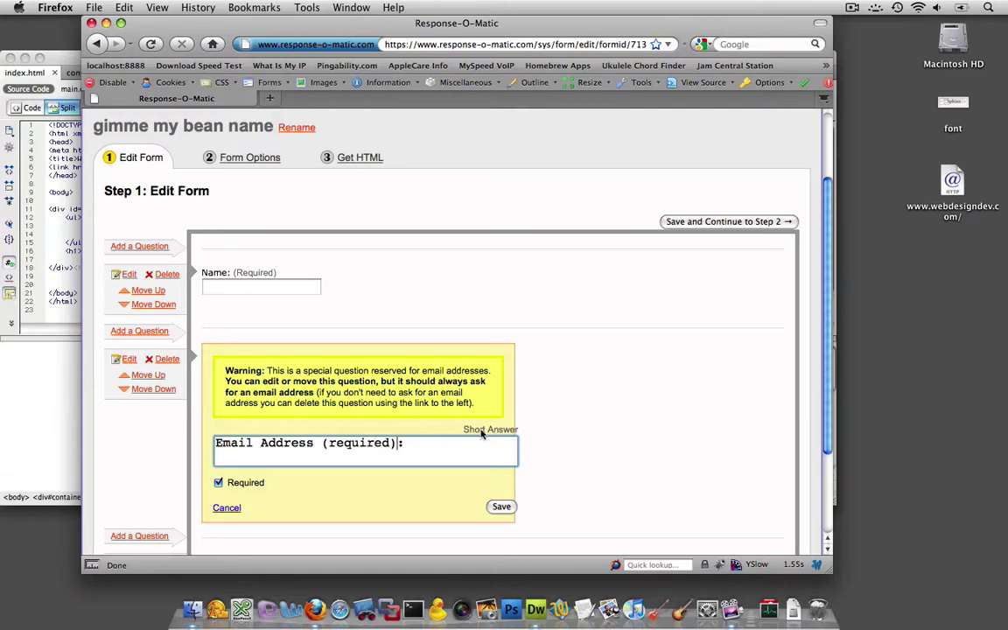
scroll(825, 411, "down", 3)
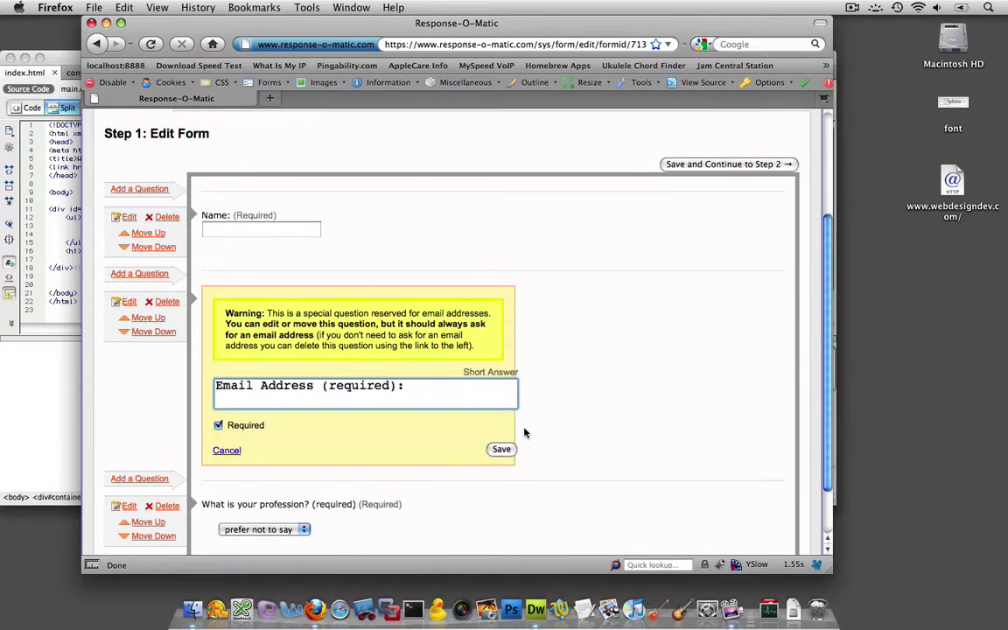
left_click(501, 448)
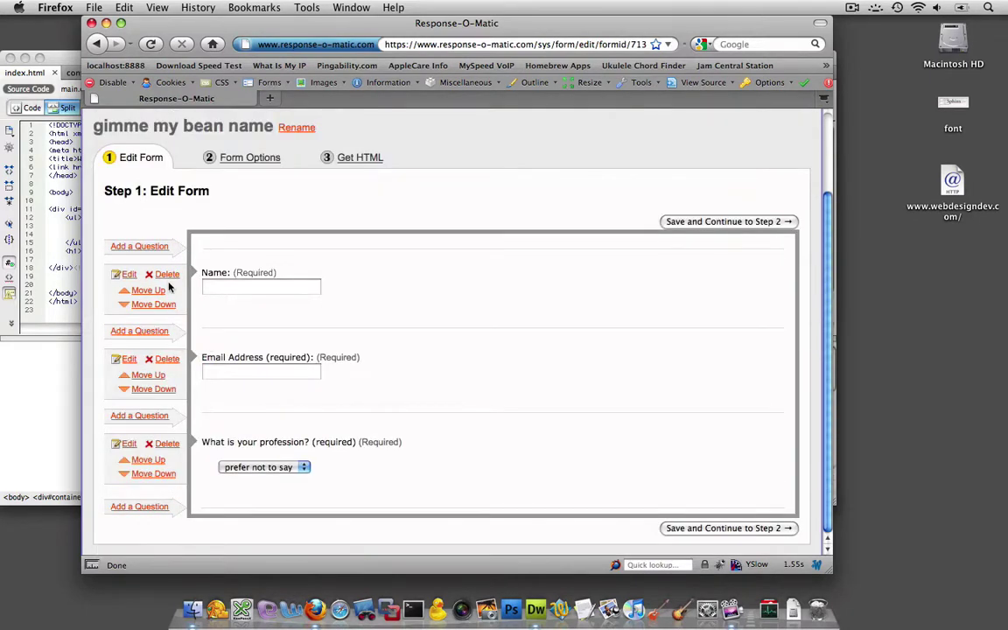
left_click(127, 274)
left_click(252, 286)
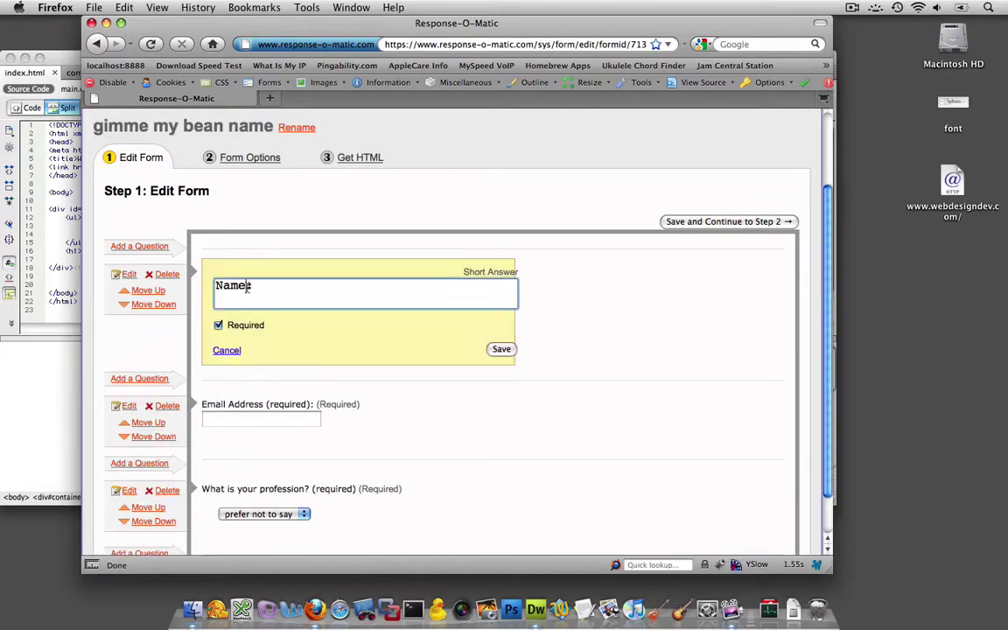
type("(required)")
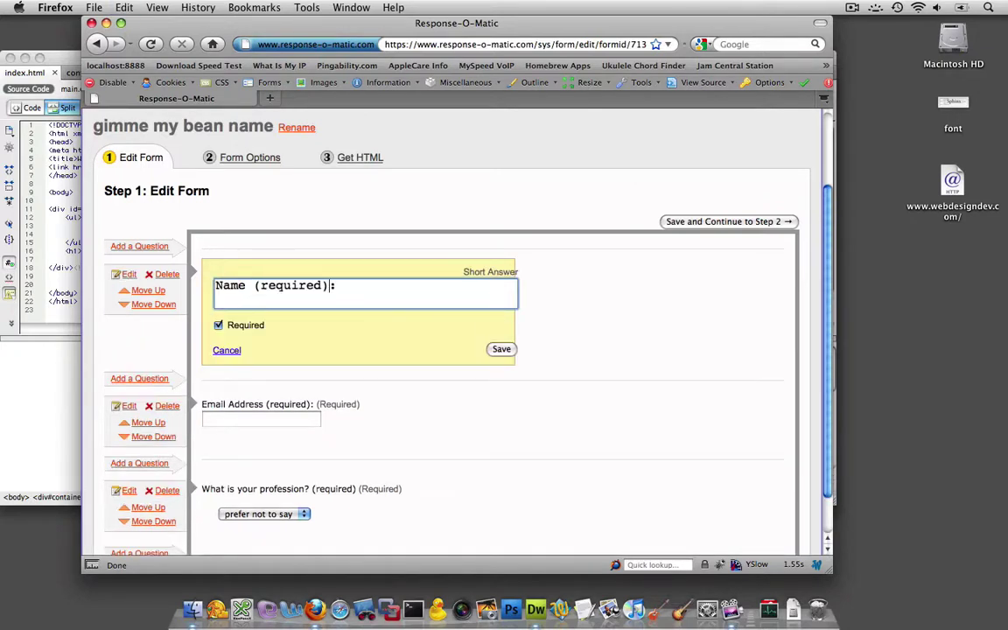
left_click(501, 349)
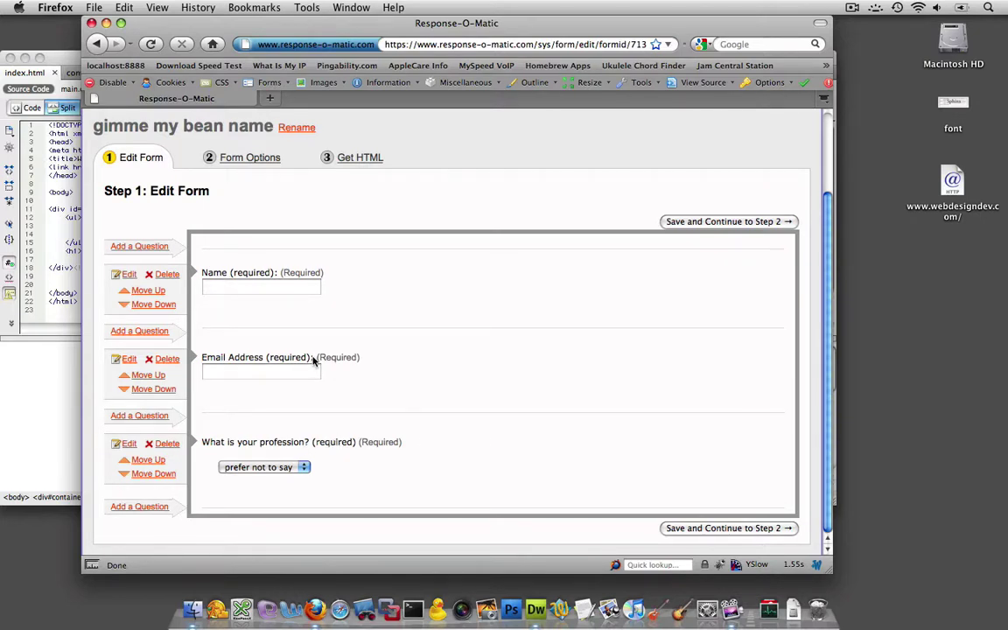
Step: Reword the profession question to 'What is your profession (required)?' and save it
left_click(128, 444)
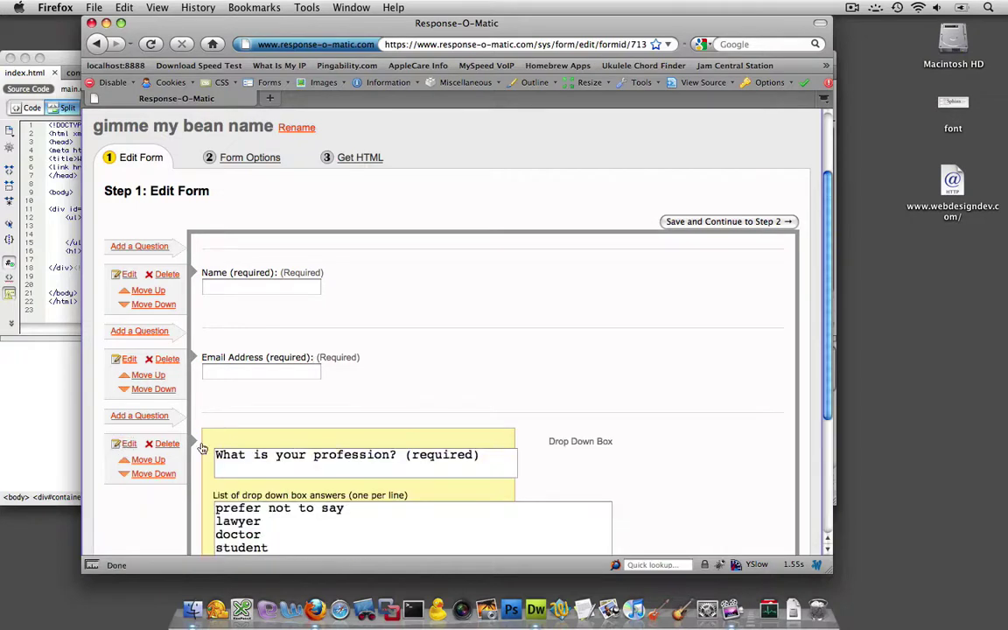
left_click_drag(406, 456, 476, 455)
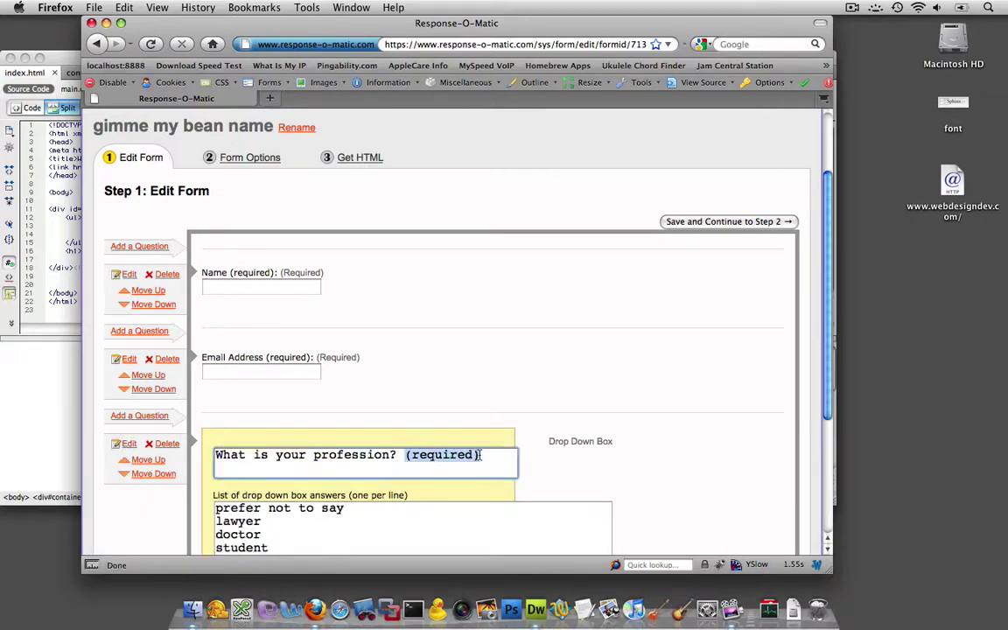
key("BackSpace")
key("BackSpace")
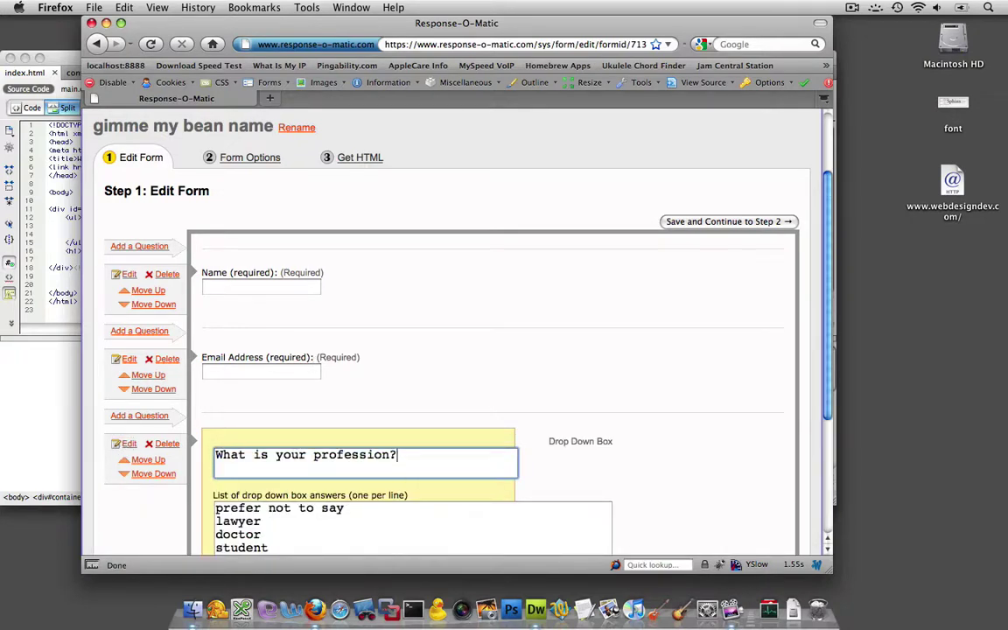
key("super+z")
key("Left")
key("Left")
key("Left")
key("Left")
key("Left")
key("Left")
key("Left")
key("Left")
key("Left")
key("Left")
key("Left")
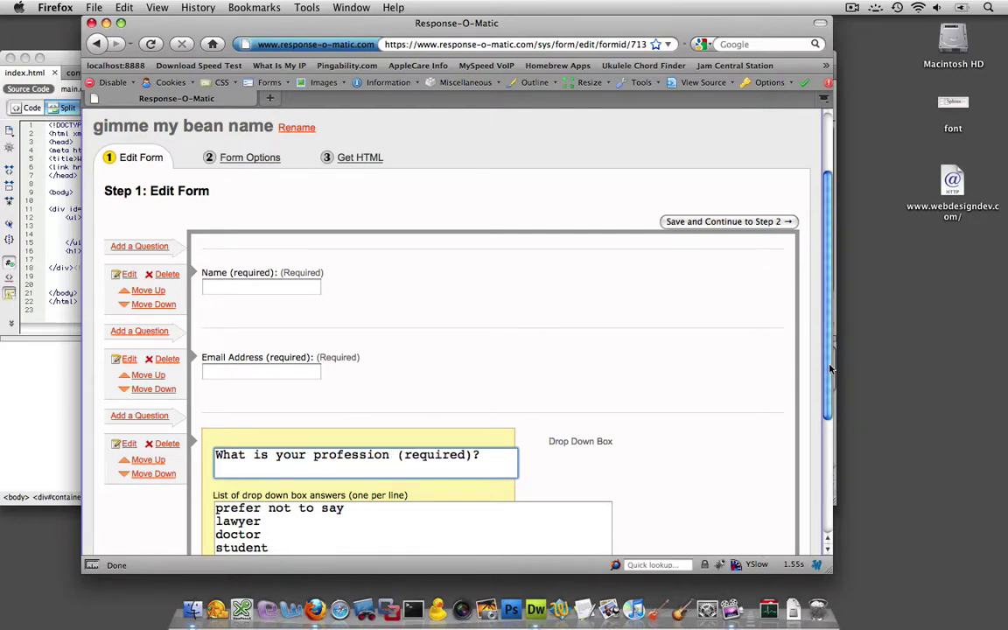
scroll(829, 367, "down", 5)
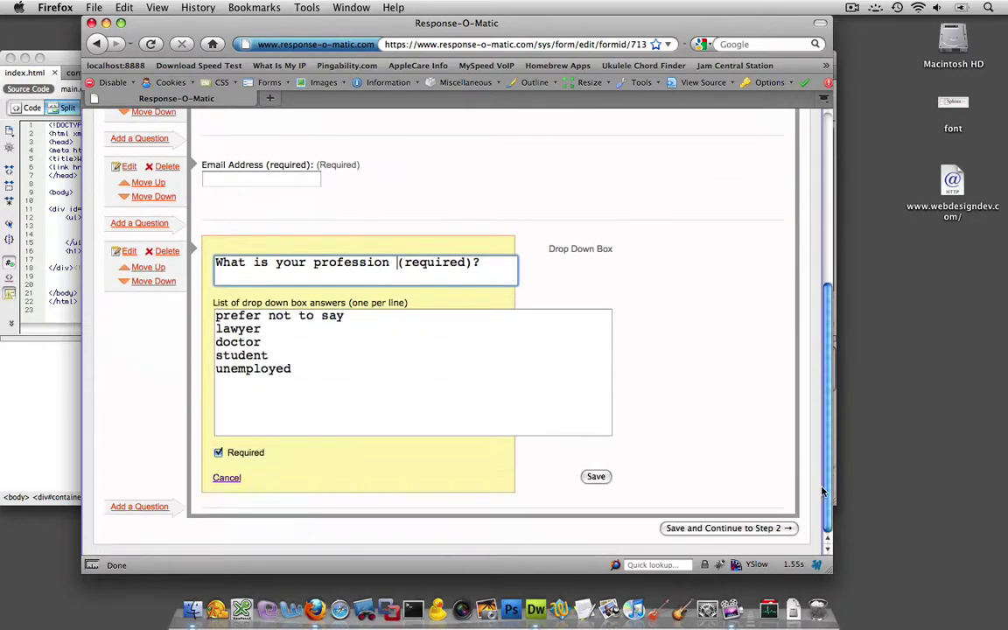
left_click(597, 477)
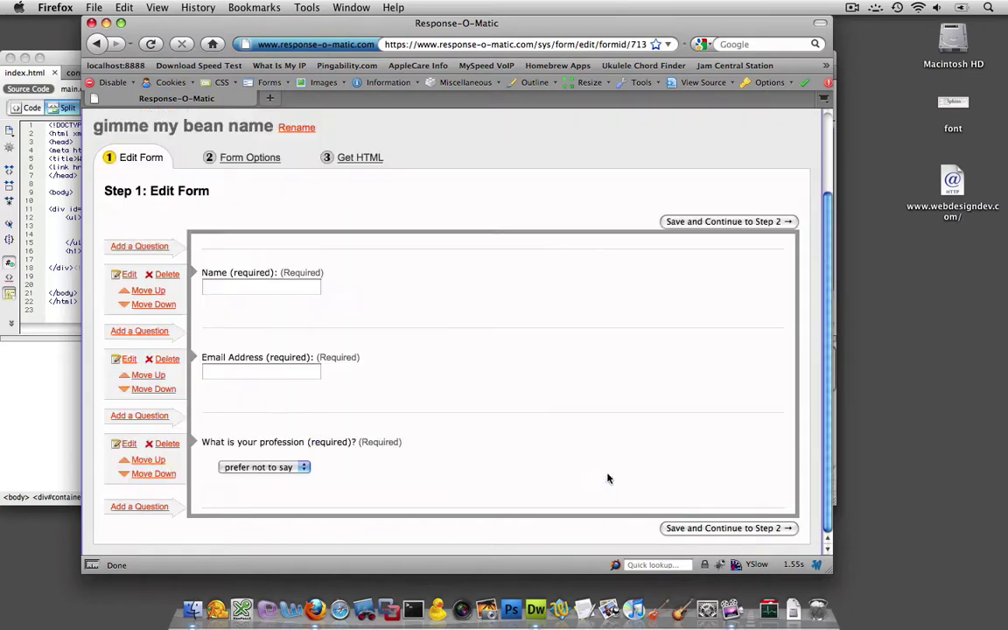
Step: Add a required Short Answer question 'What is my bean name (required):' and save it
left_click(154, 506)
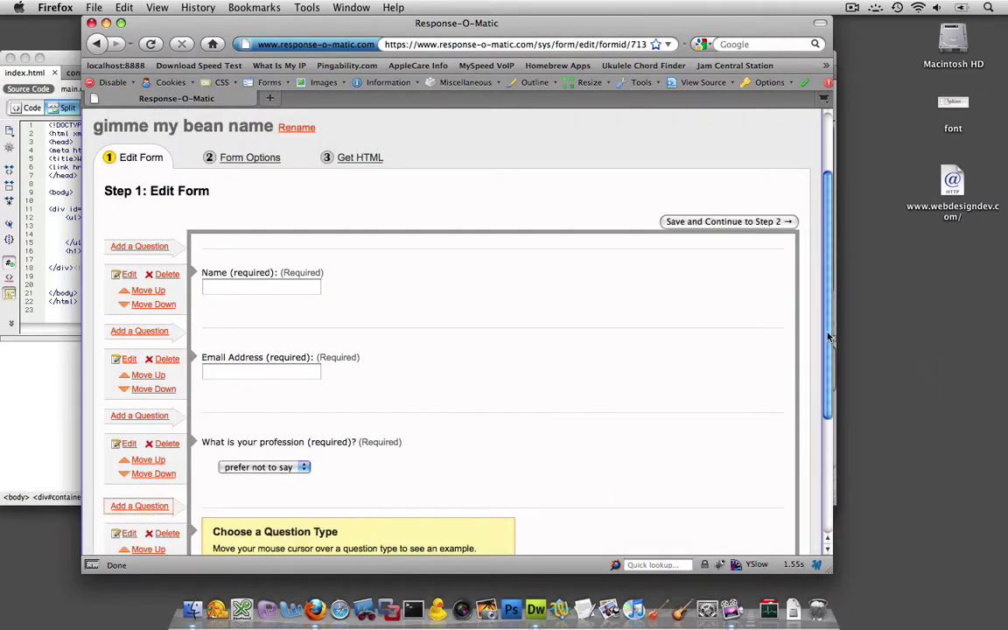
key("super+Tab")
key("super+Tab")
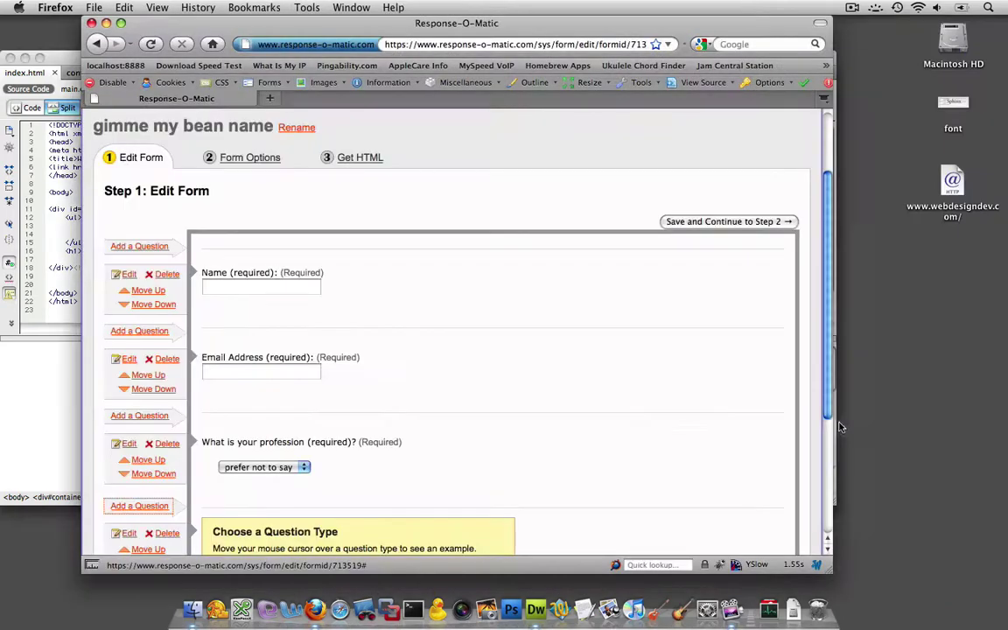
scroll(744, 351, "down", 5)
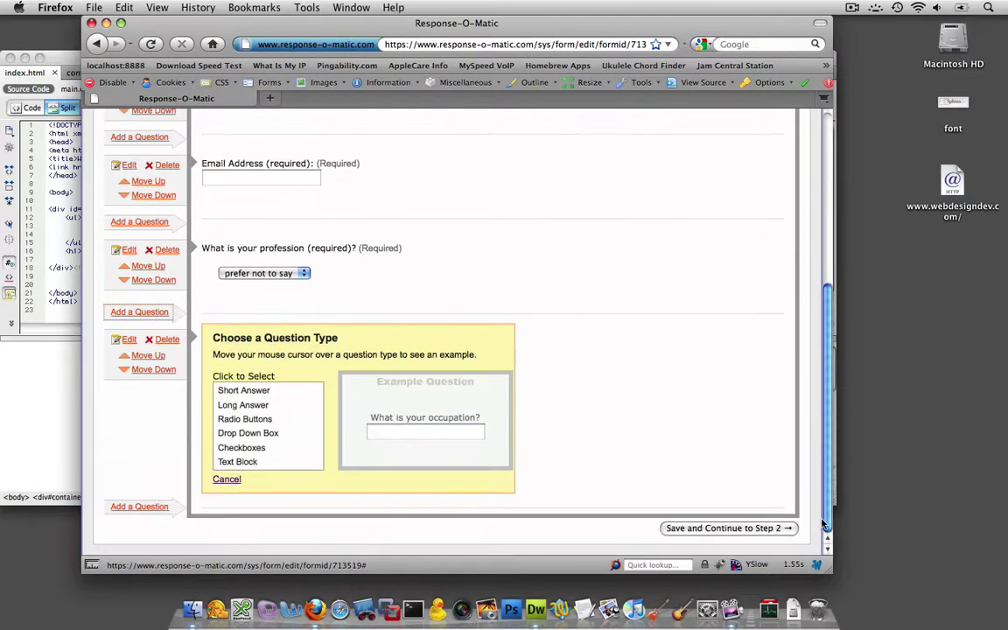
left_click(244, 390)
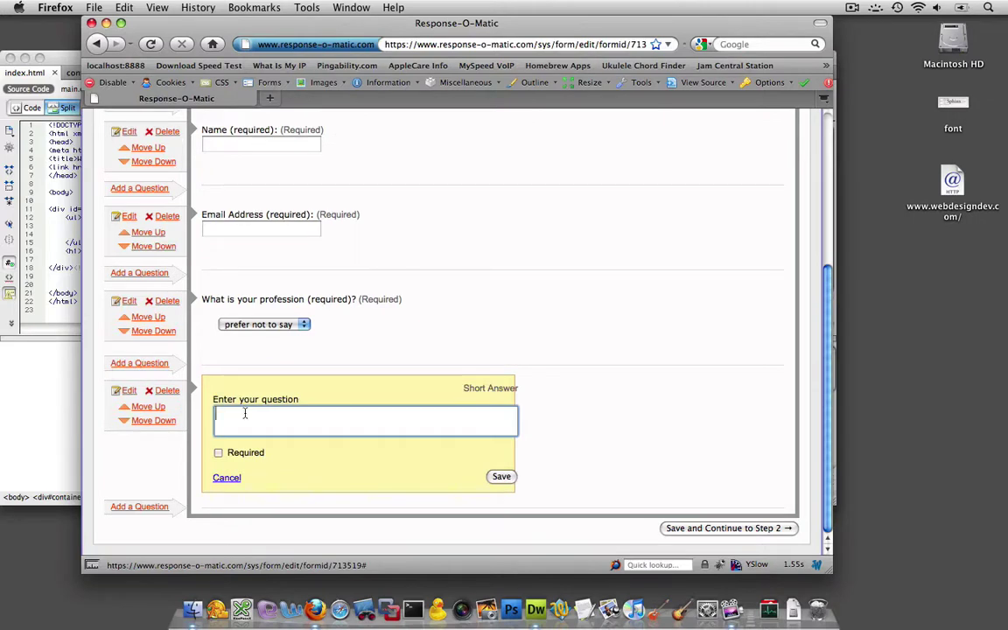
type("What is my bean name (")
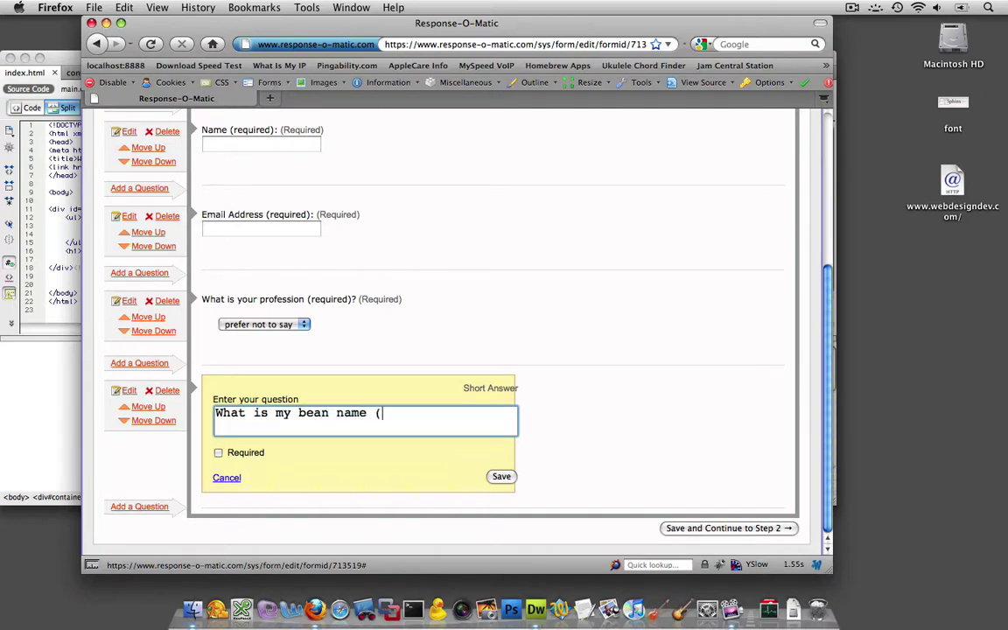
type("required):")
left_click(219, 454)
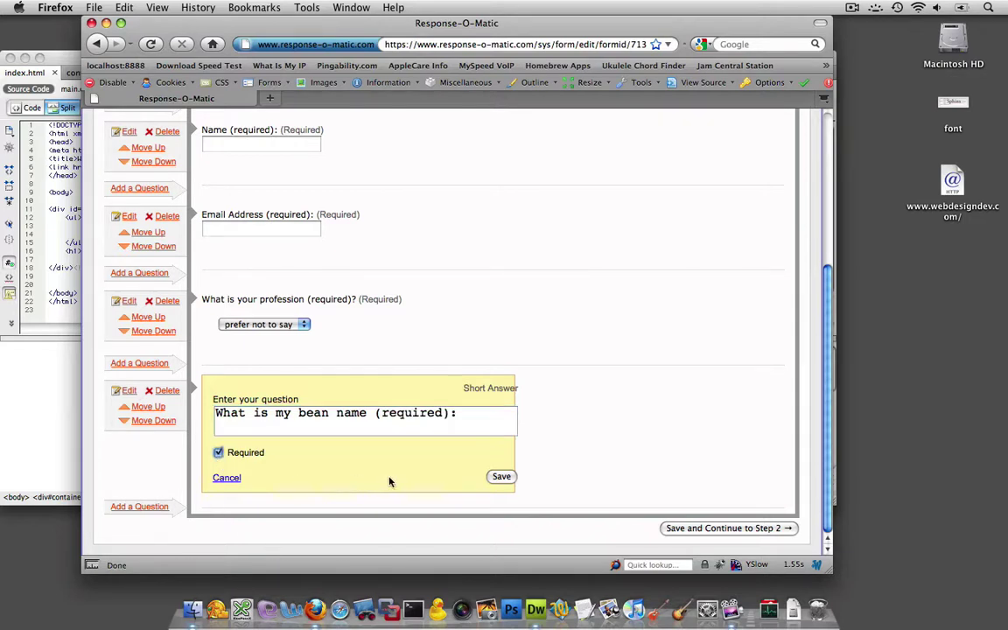
left_click(502, 477)
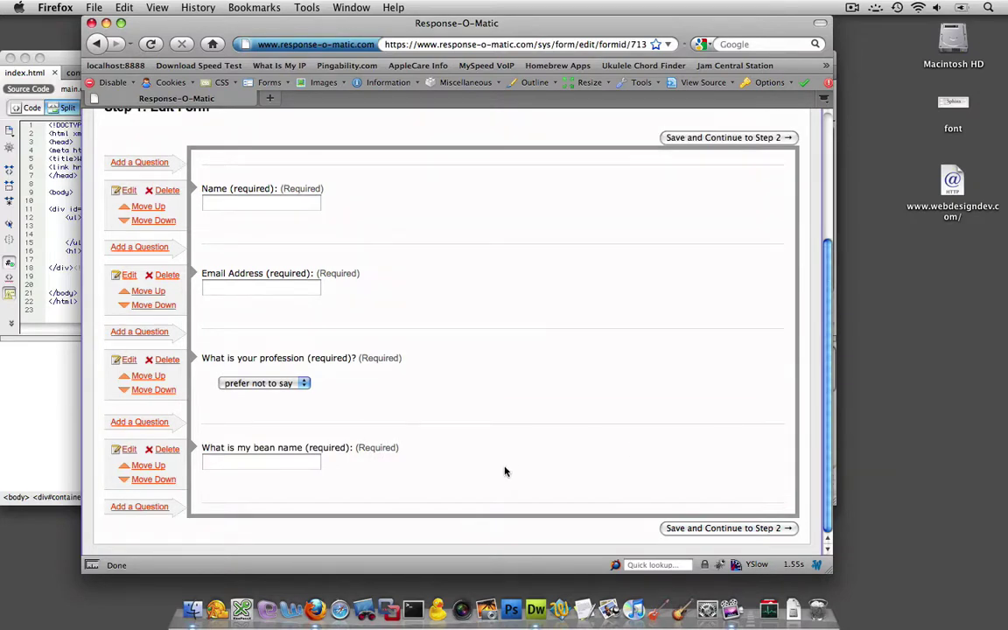
Step: Add a Long Answer question labelled 'Comments:' at the form's end and save it
left_click(140, 507)
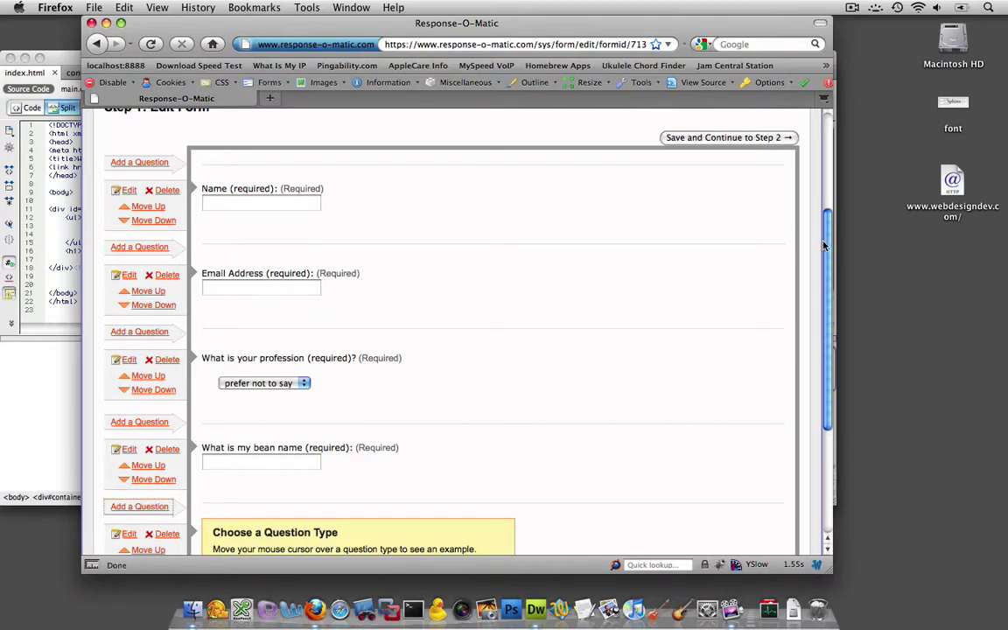
left_click_drag(823, 246, 824, 343)
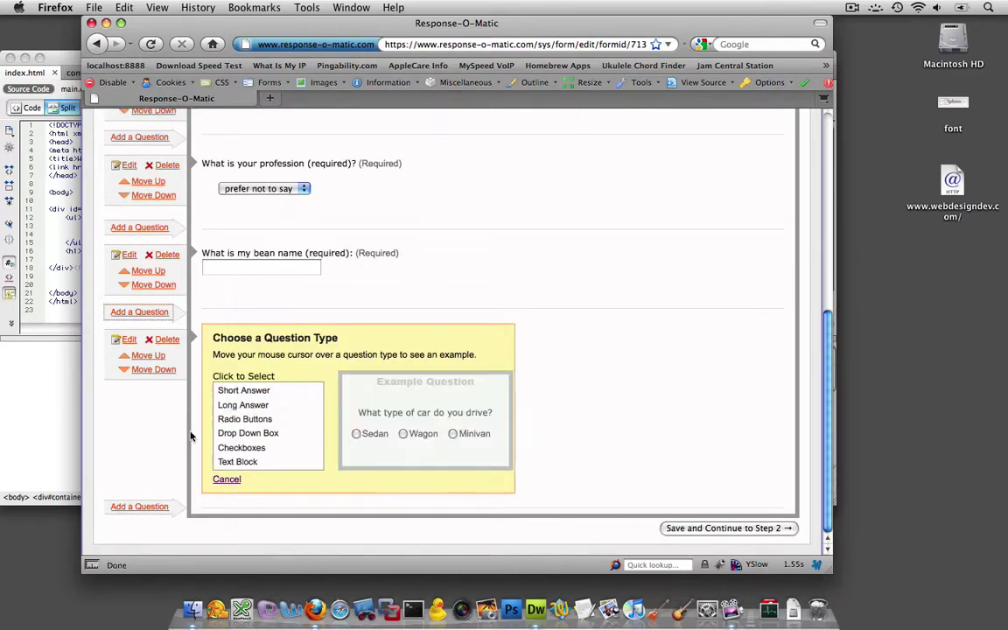
left_click(244, 406)
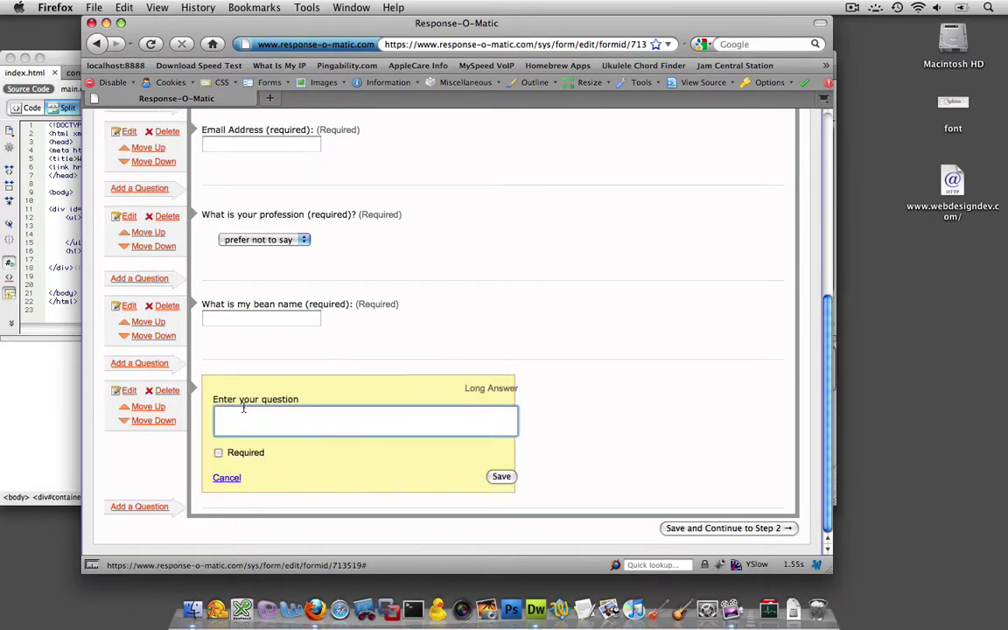
type("Comments:")
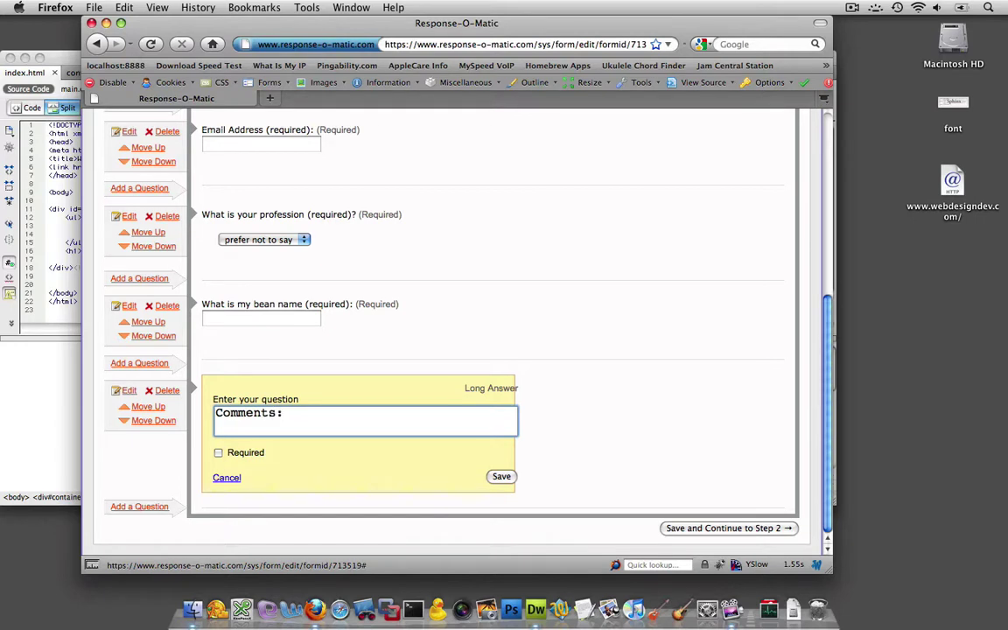
left_click(501, 476)
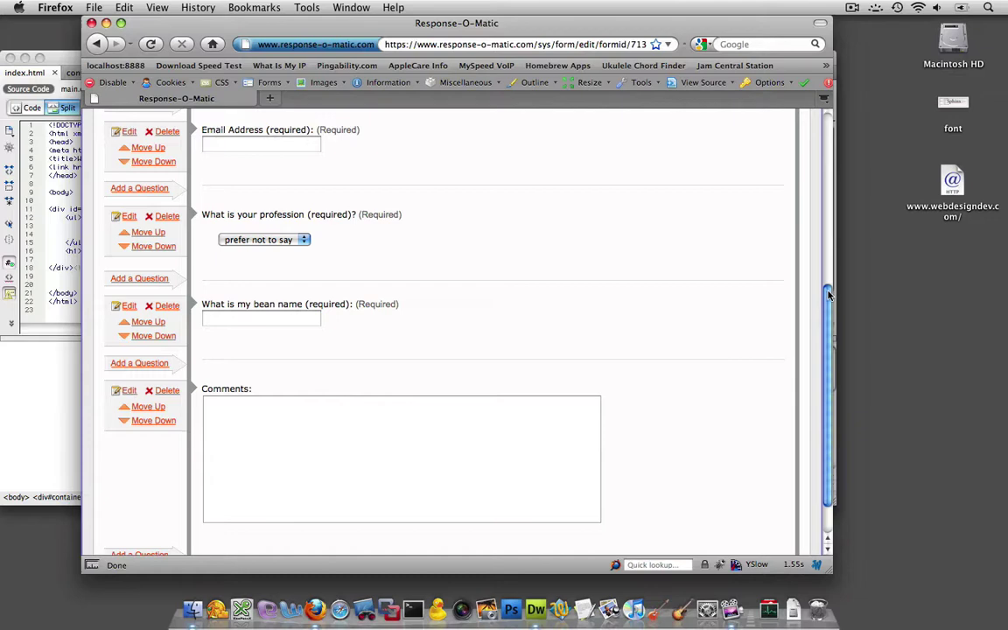
left_click_drag(828, 294, 829, 184)
scroll(534, 287, "down", 3)
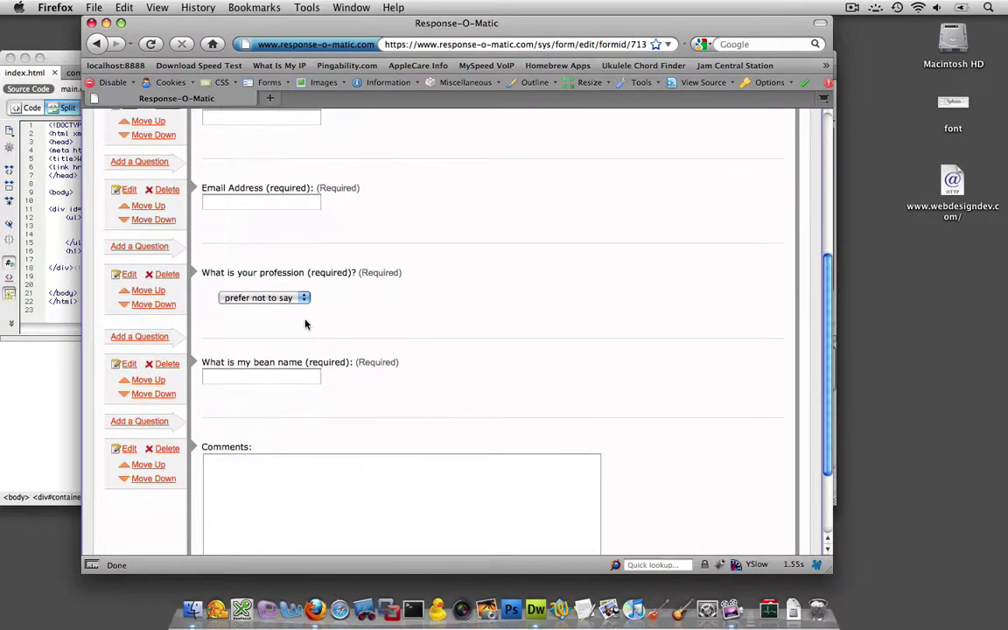
left_click(255, 298)
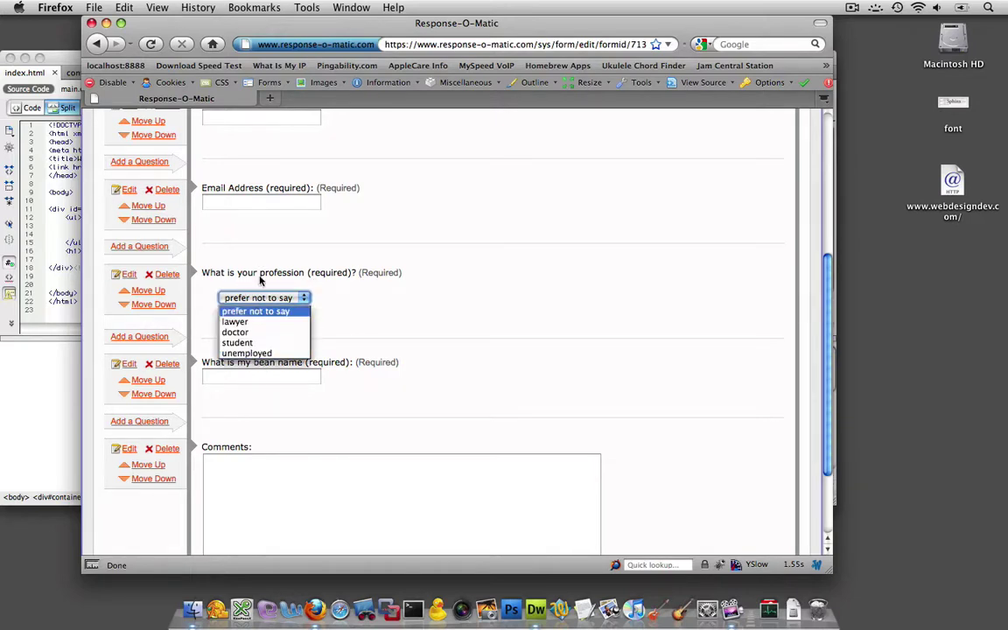
left_click(408, 335)
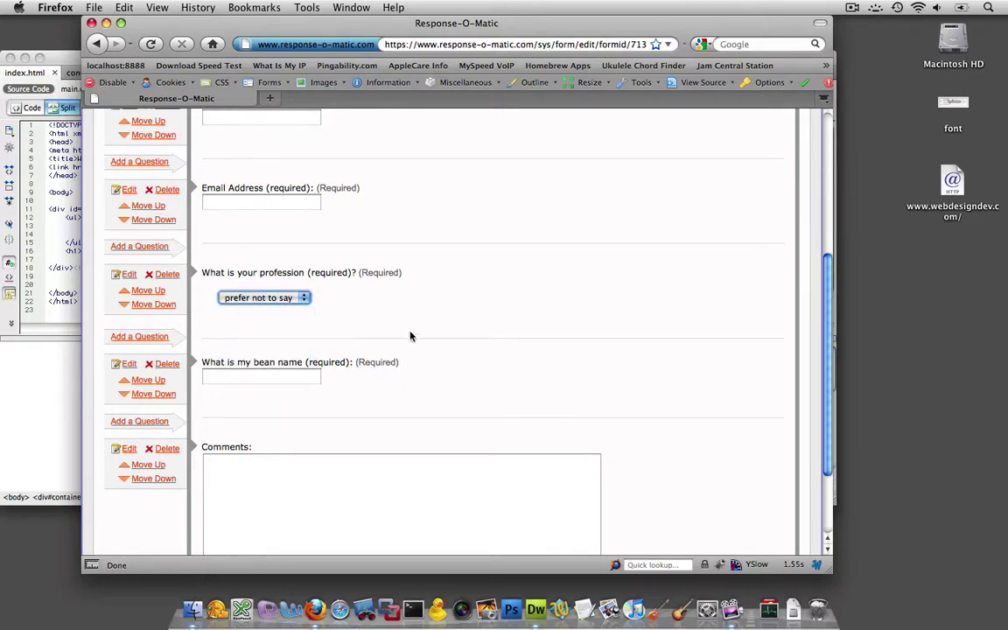
left_click(834, 291)
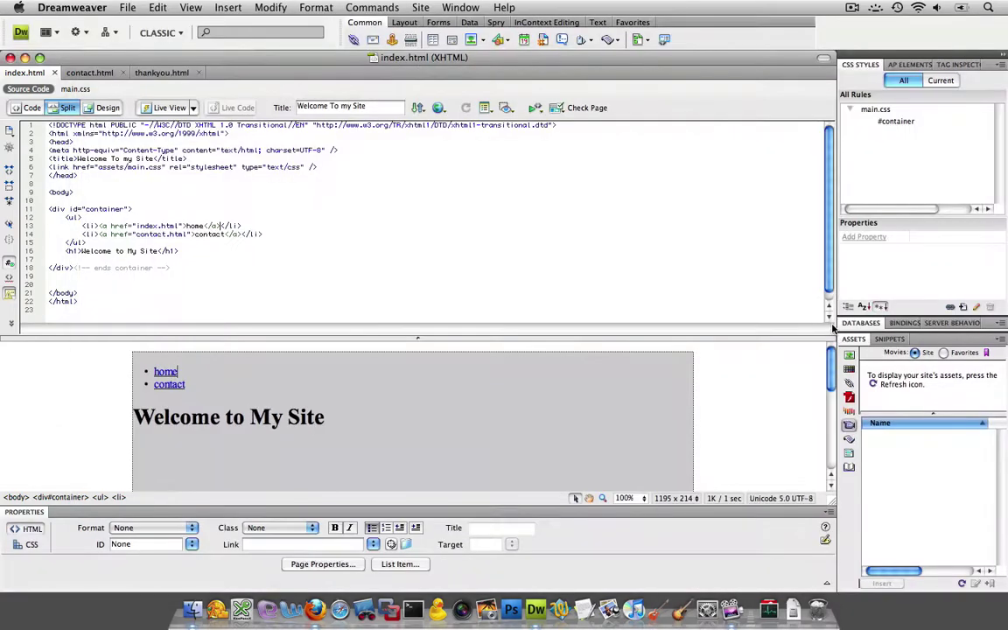
key("super+Tab")
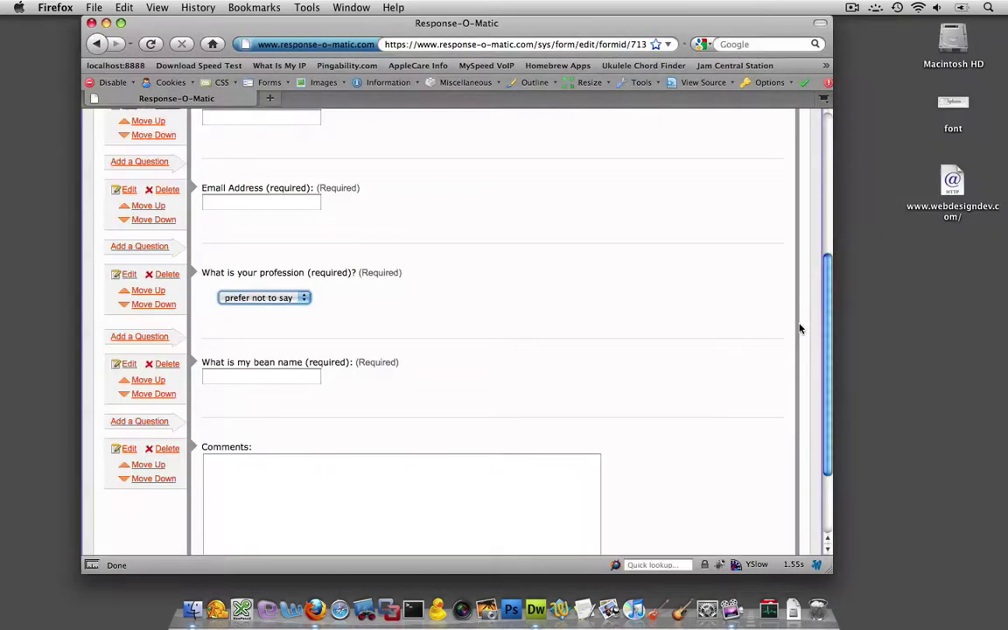
left_click_drag(825, 280, 824, 348)
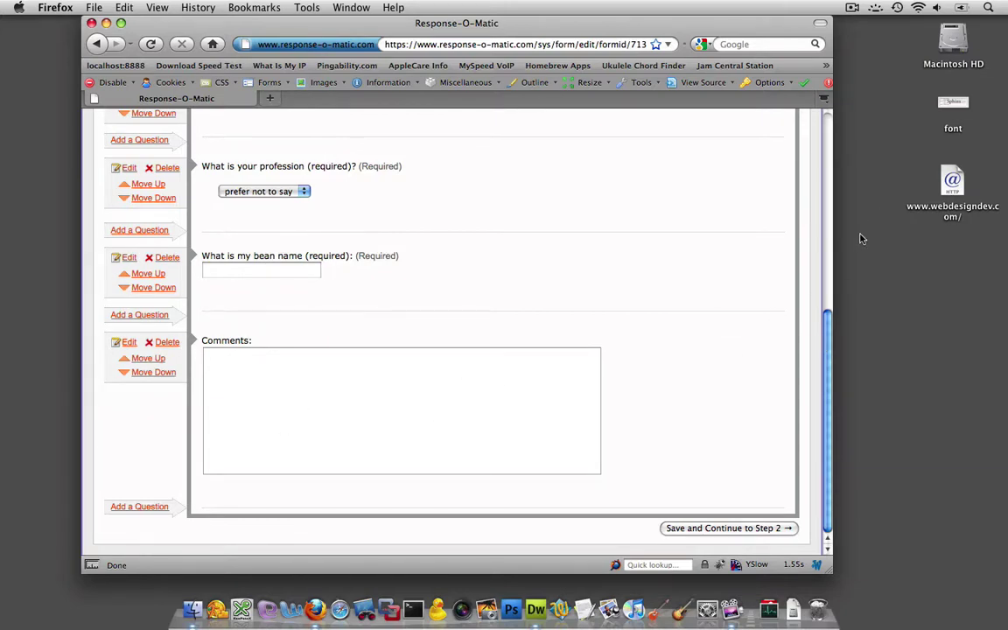
left_click_drag(829, 318, 828, 118)
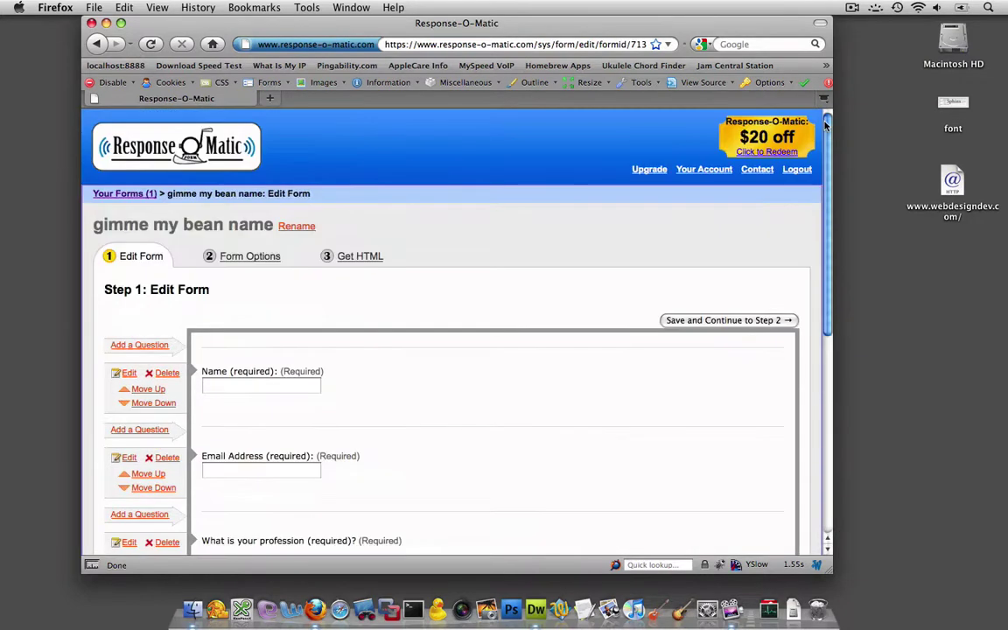
Step: Continue to Step 2 Form Options and choose 'Send them back to your website'
left_click(694, 322)
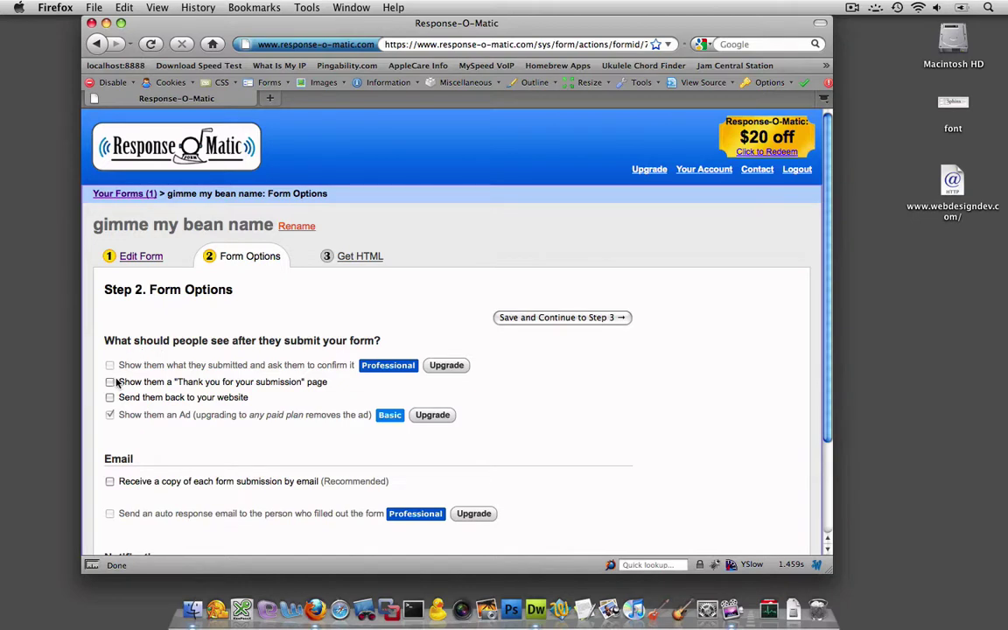
left_click_drag(116, 382, 337, 392)
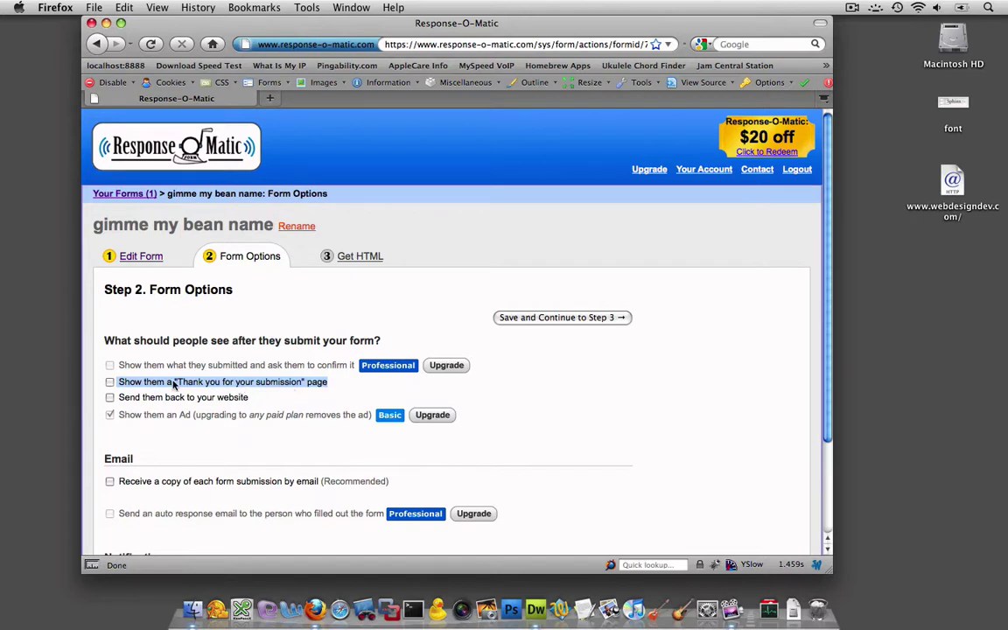
left_click(110, 383)
left_click(120, 386)
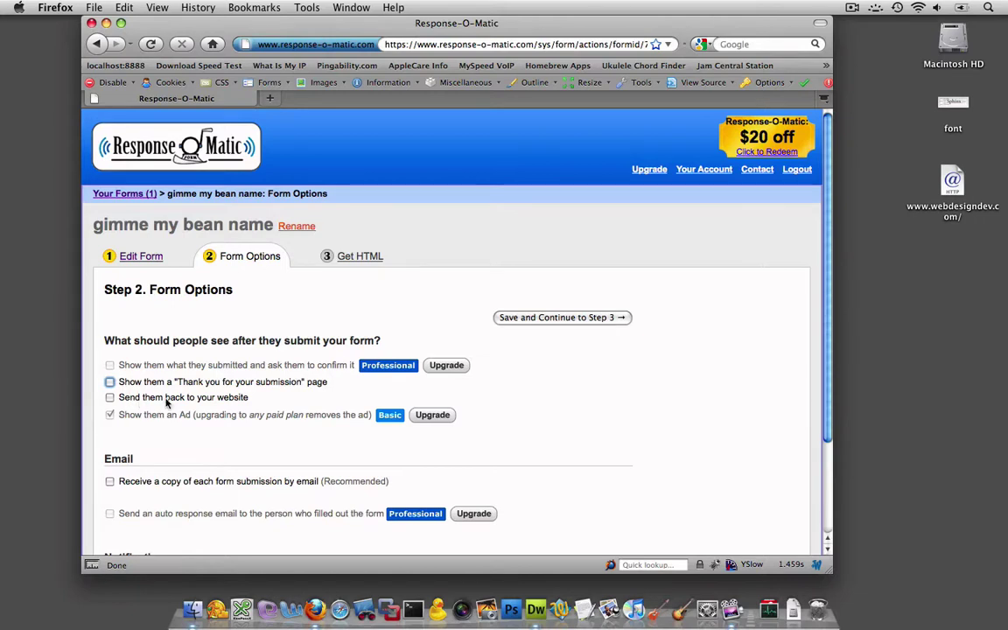
left_click(109, 397)
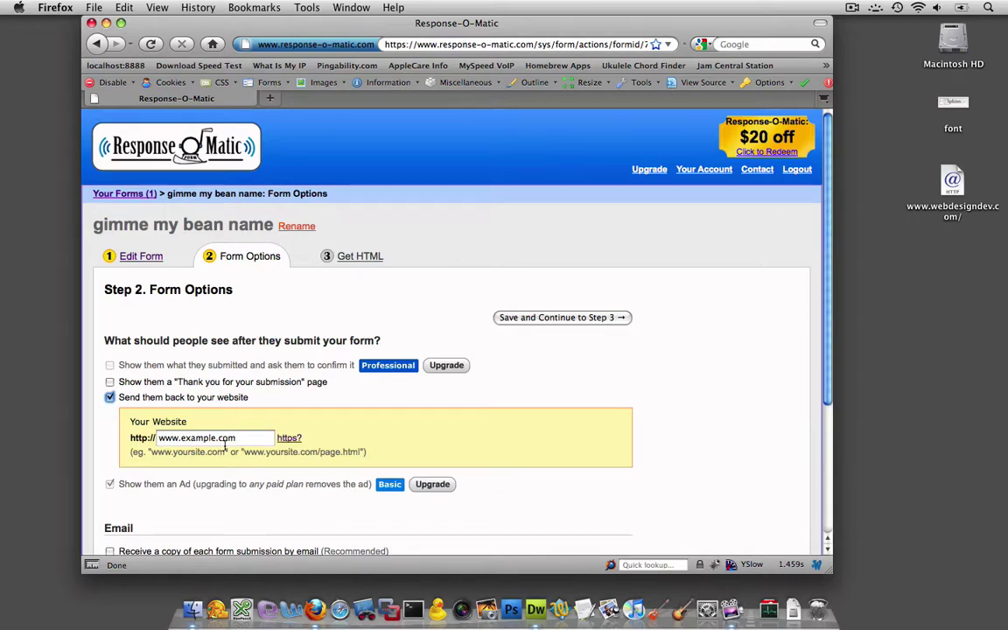
Step: In a new tab, load the site's online thanks page from history via 'css2'
key("super+t")
type("css2")
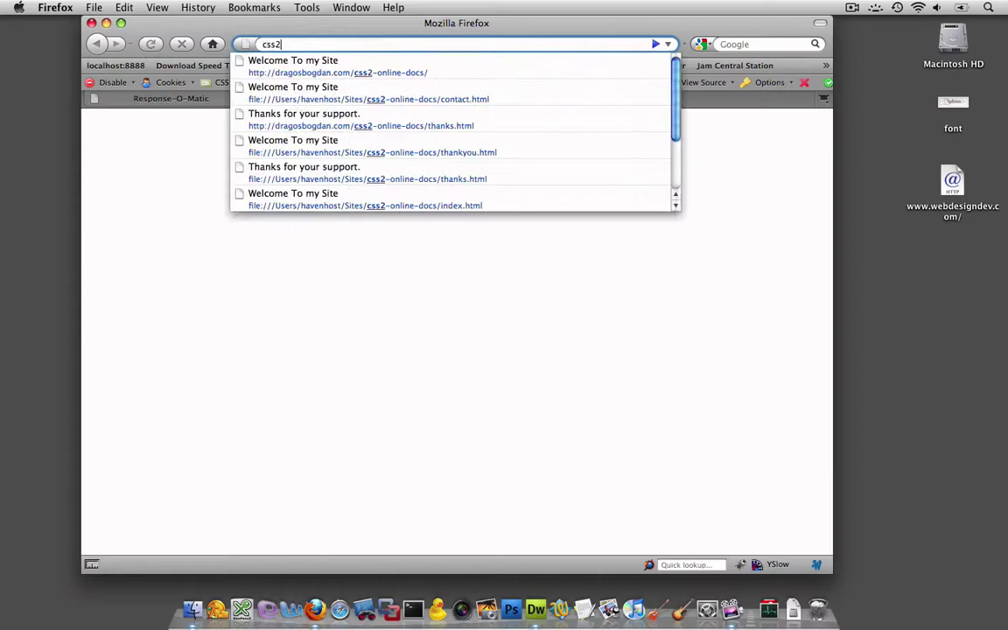
key("Down")
key("Down")
key("Down")
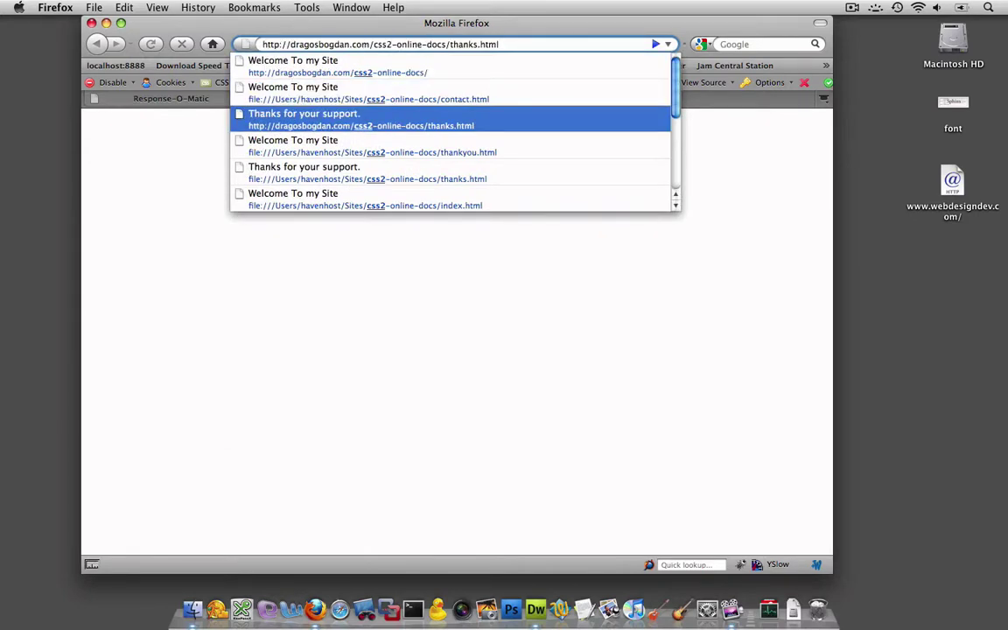
key("Down")
key("Up")
key("Return")
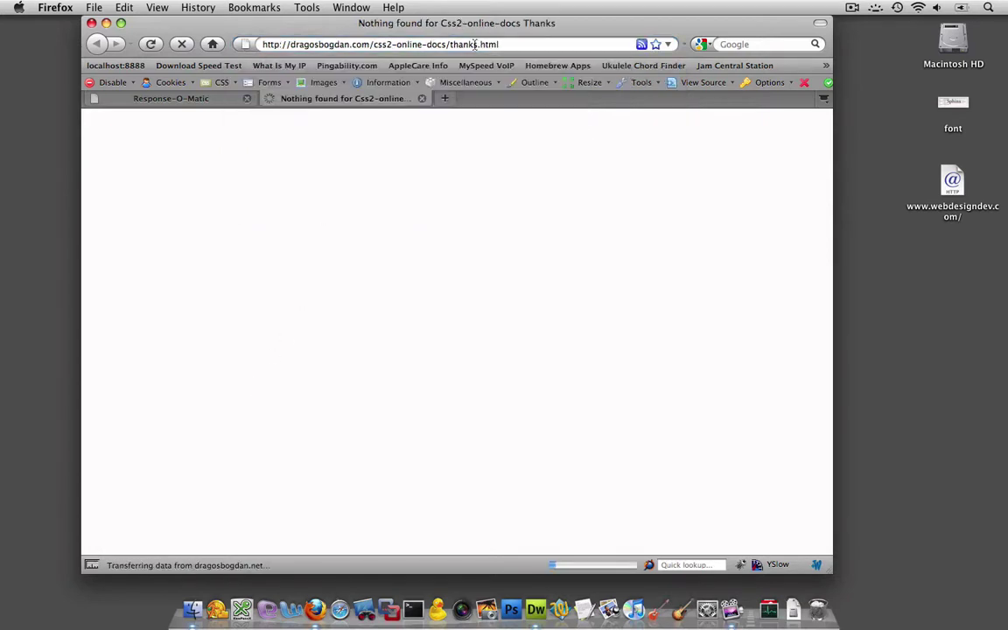
Step: Correct the address to thankyou.html, load 'Thanks for the Info!', and select the URL
left_click_drag(478, 44, 500, 43)
type("you")
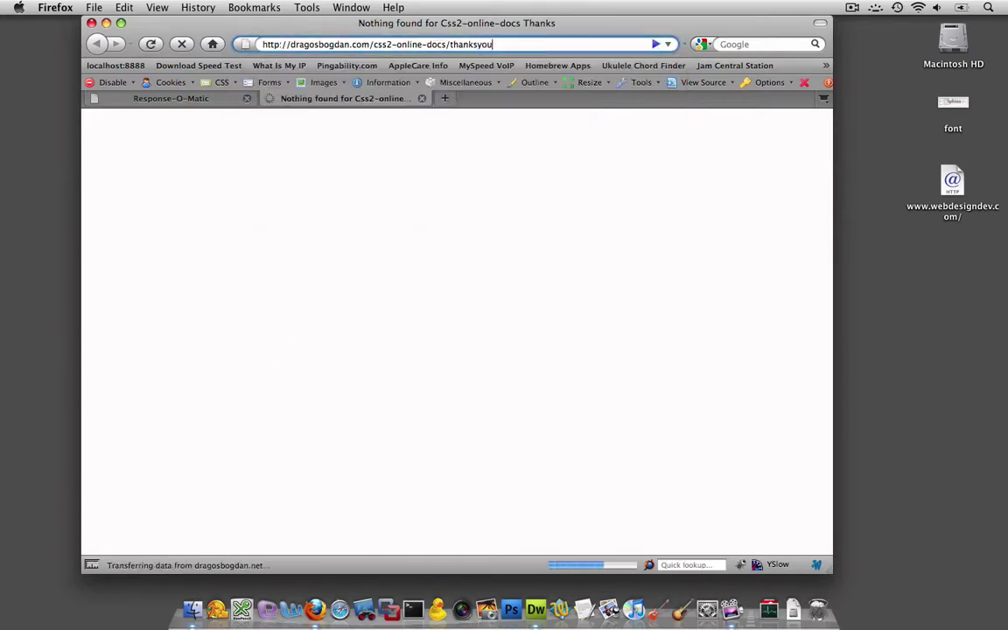
type(".html")
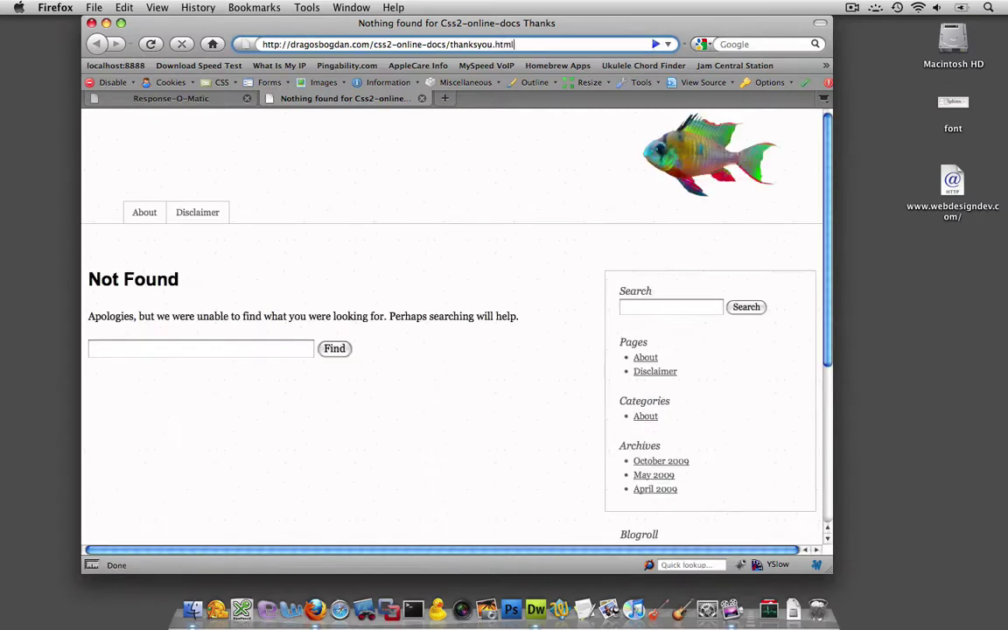
key("Return")
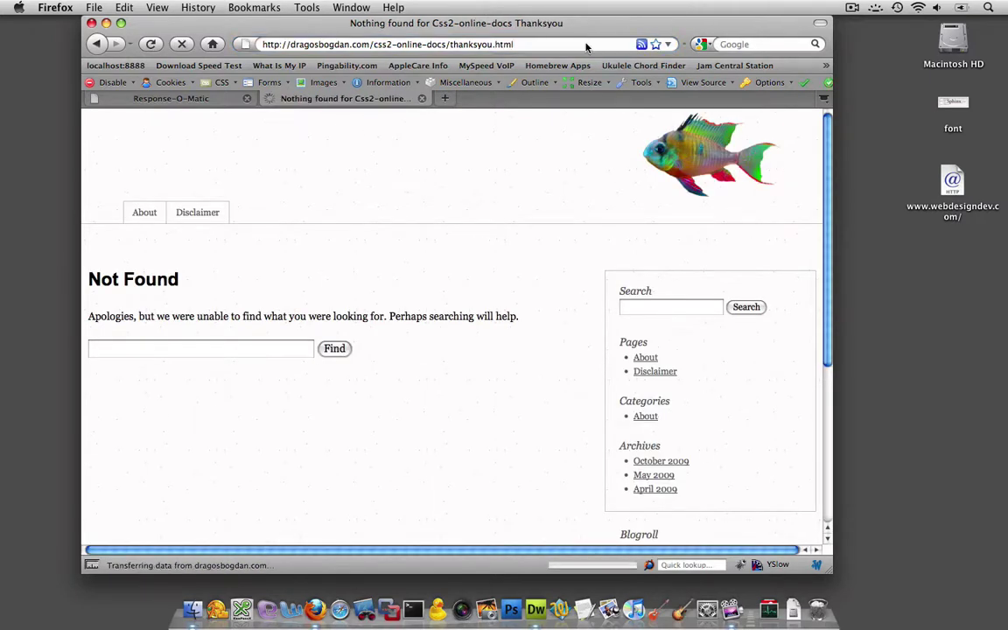
left_click(477, 45)
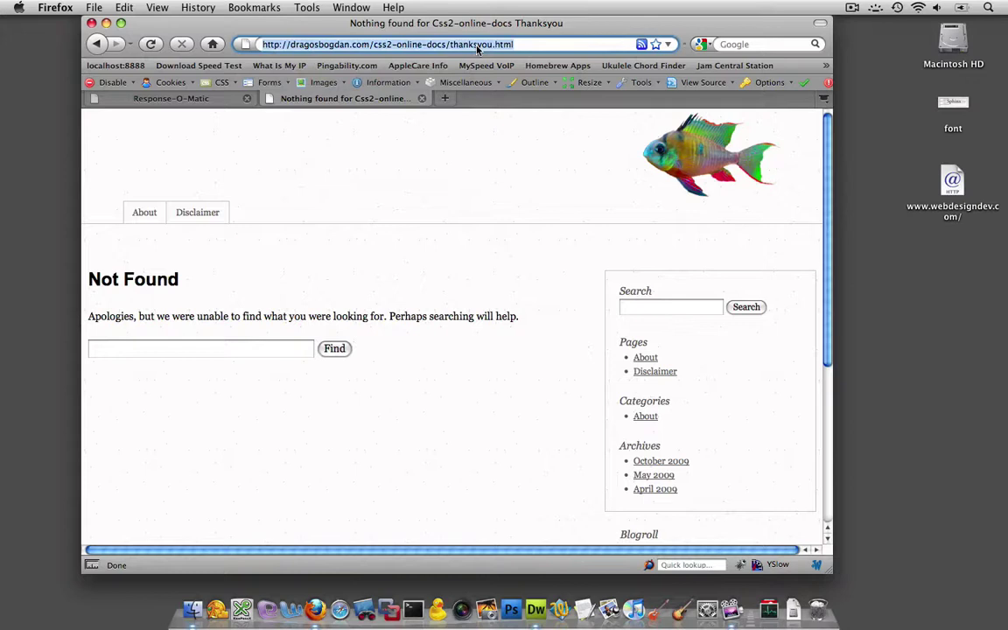
left_click(474, 46)
key("BackSpace")
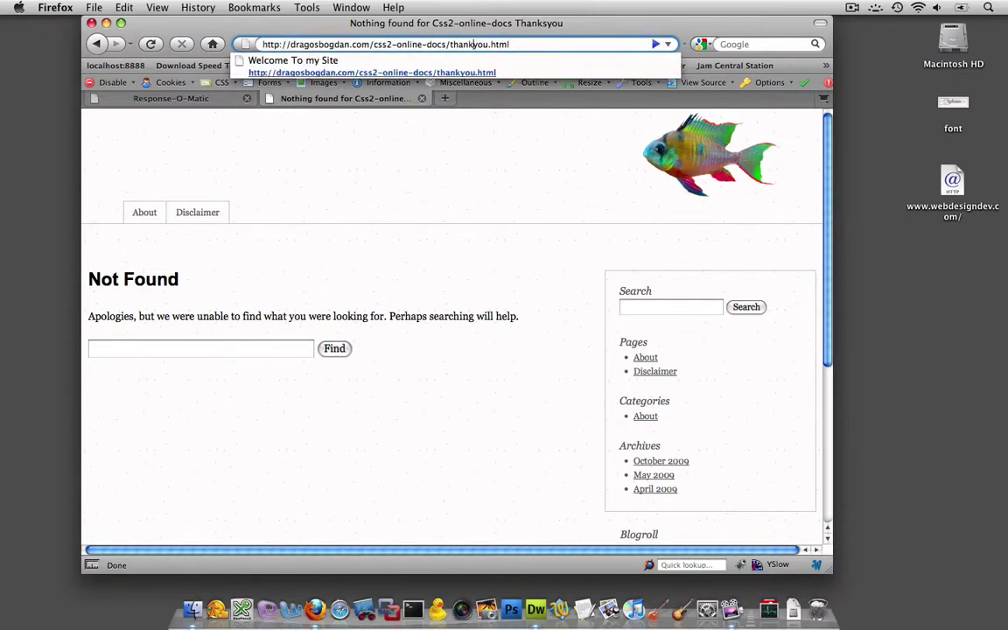
key("Return")
left_click(477, 44)
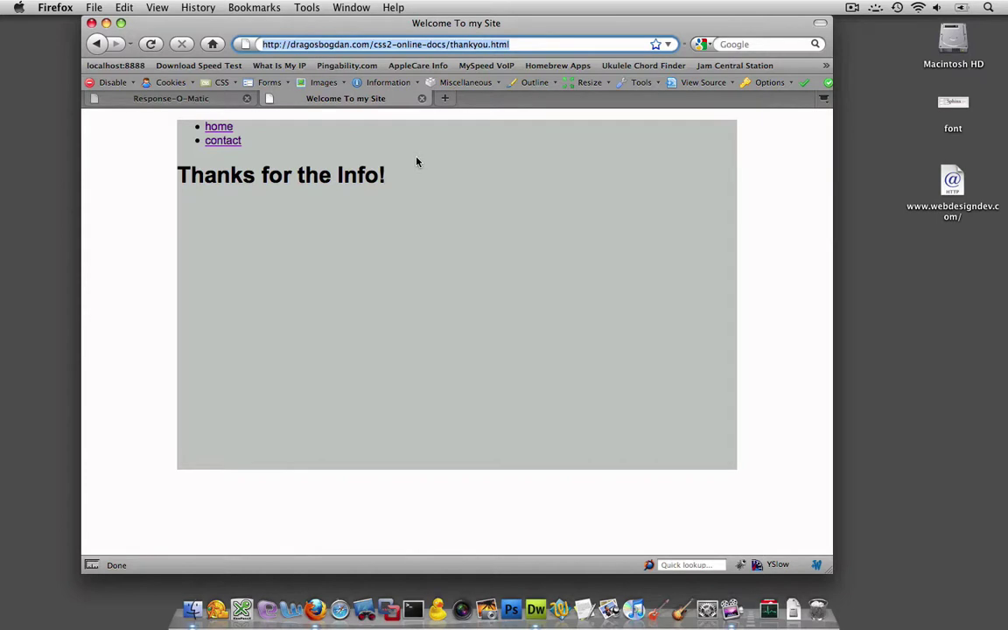
left_click(238, 99)
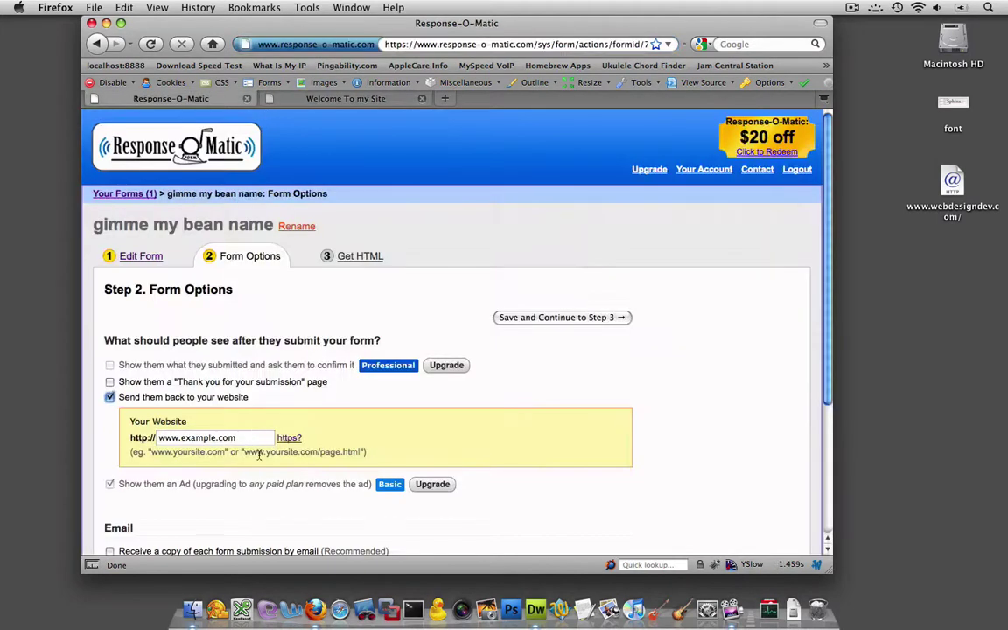
left_click_drag(261, 438, 147, 438)
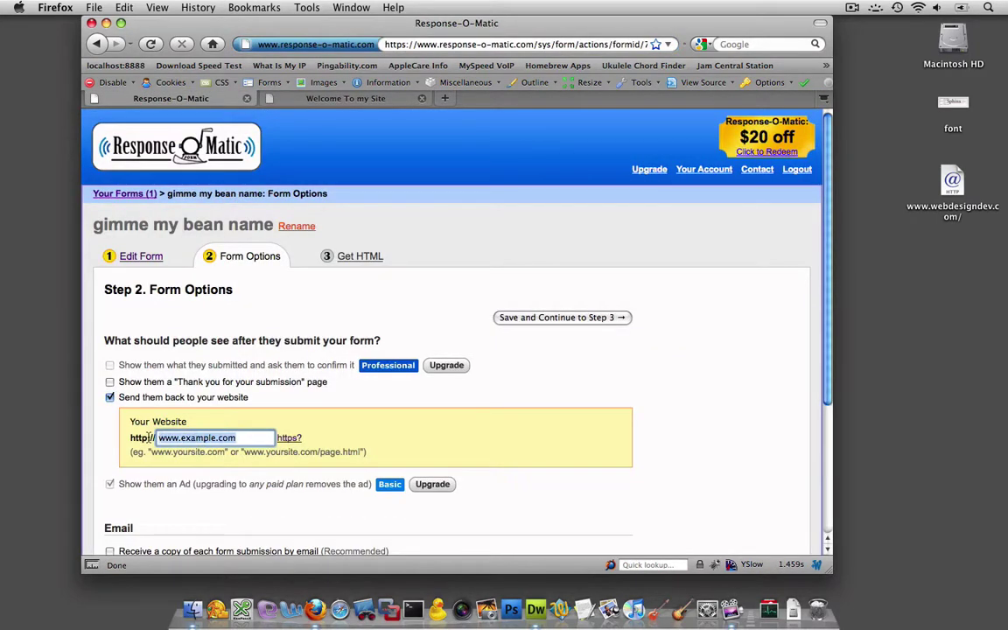
key("super+v")
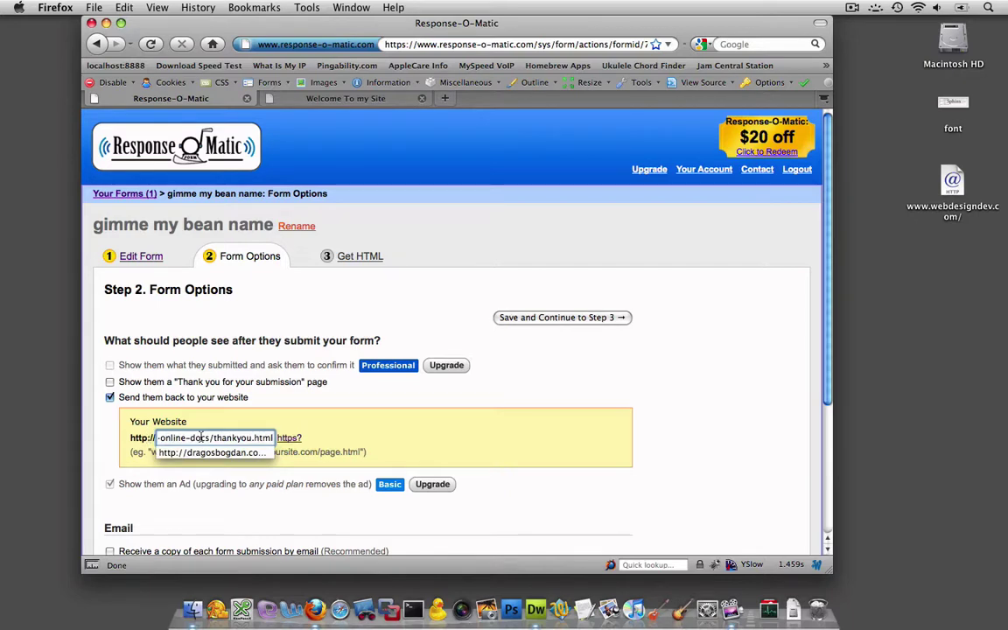
key("Down")
key("Return")
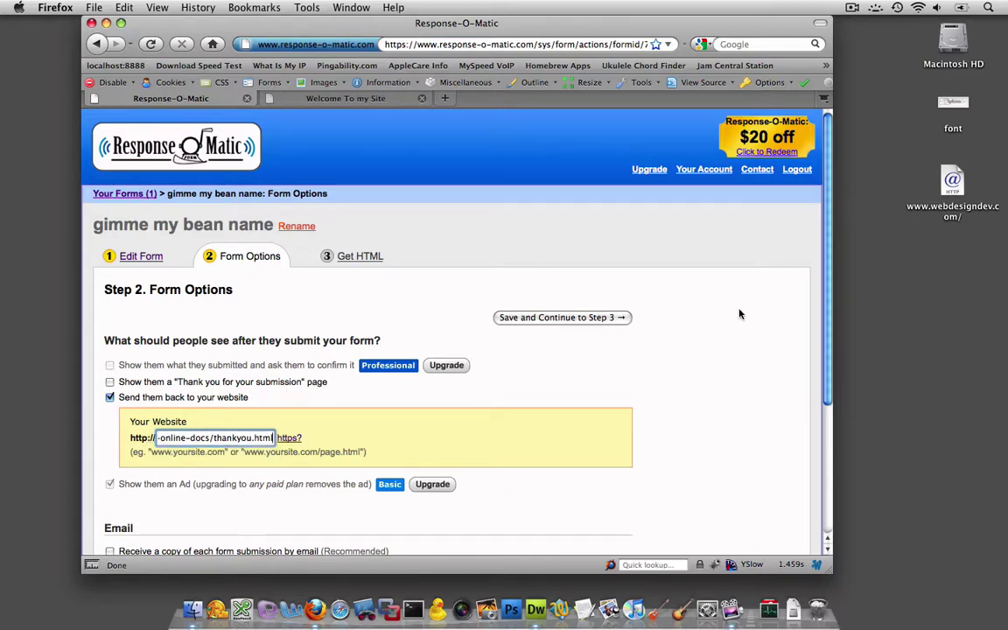
left_click_drag(830, 260, 830, 368)
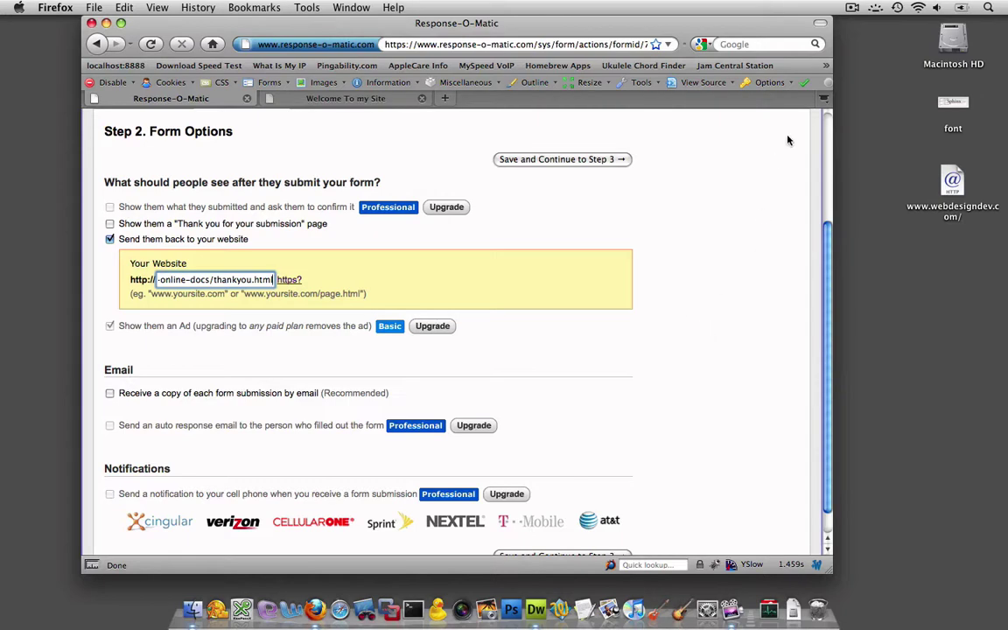
left_click(830, 140)
left_click_drag(829, 140, 835, 186)
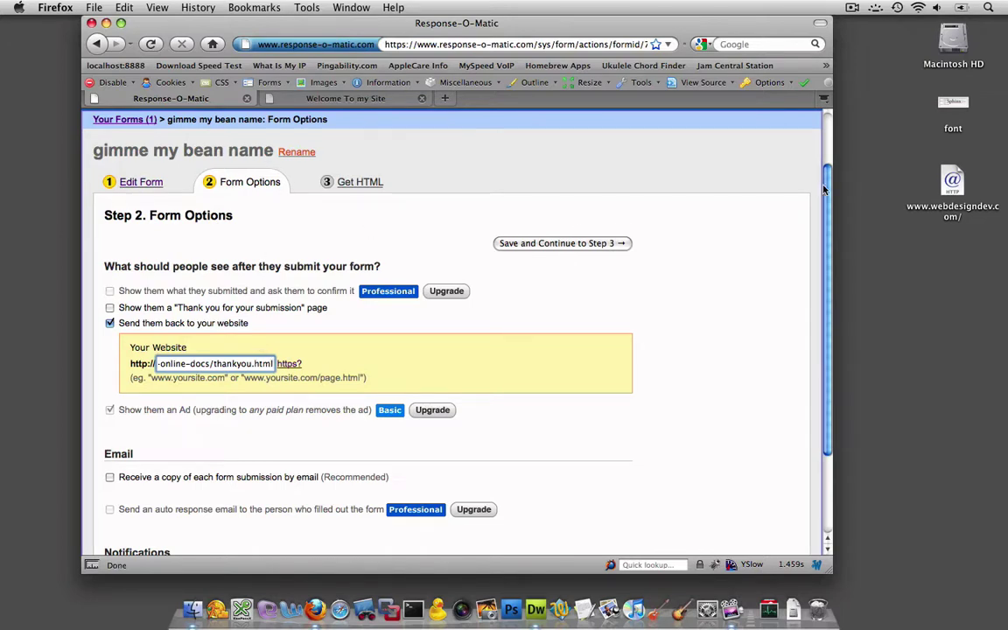
left_click_drag(823, 189, 820, 292)
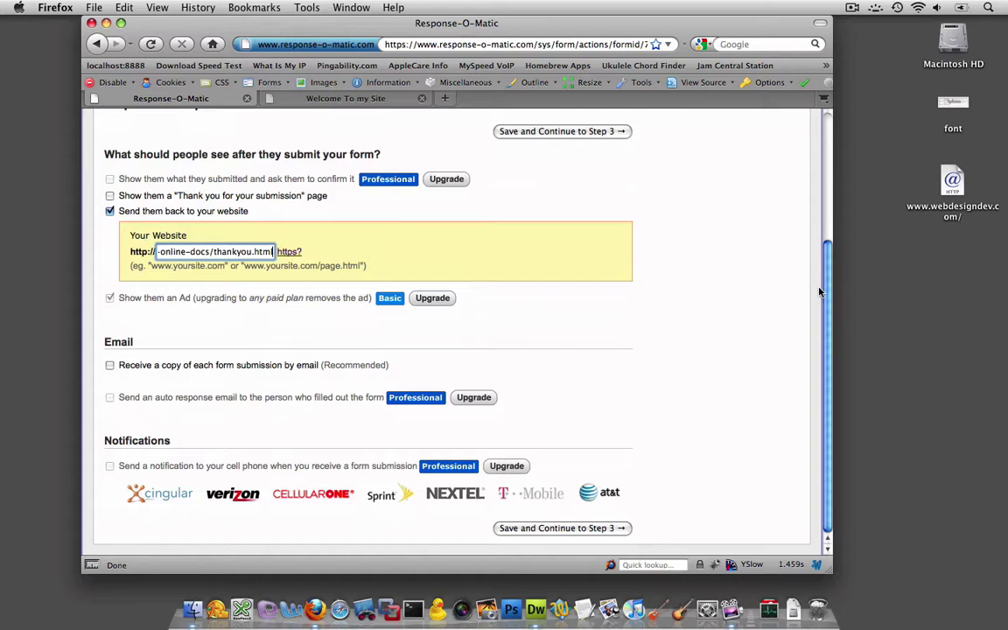
Step: Turn on emailing a copy of each form submission to the owner
left_click(257, 367)
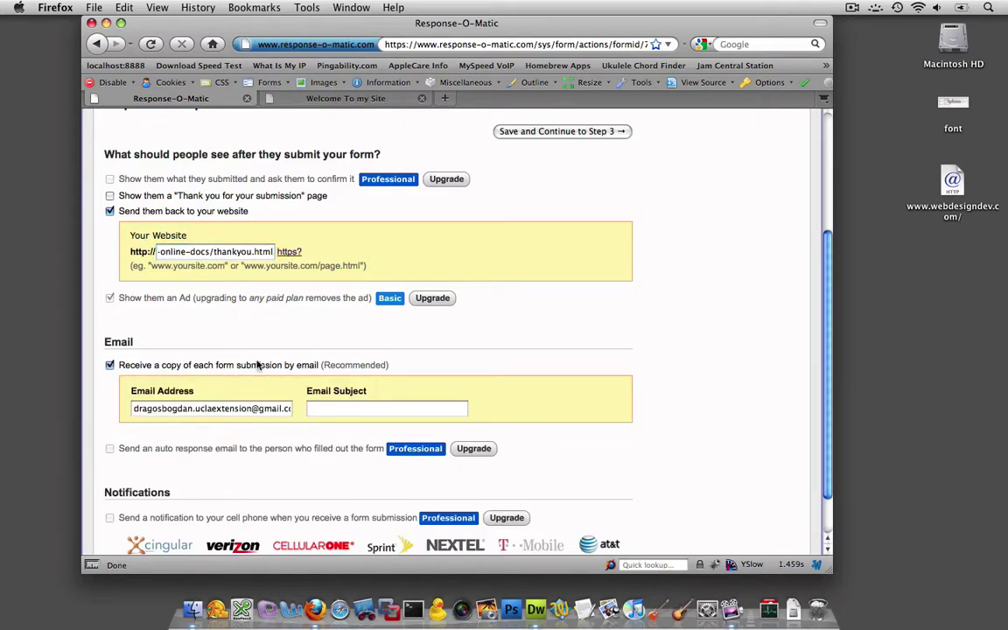
left_click(255, 369)
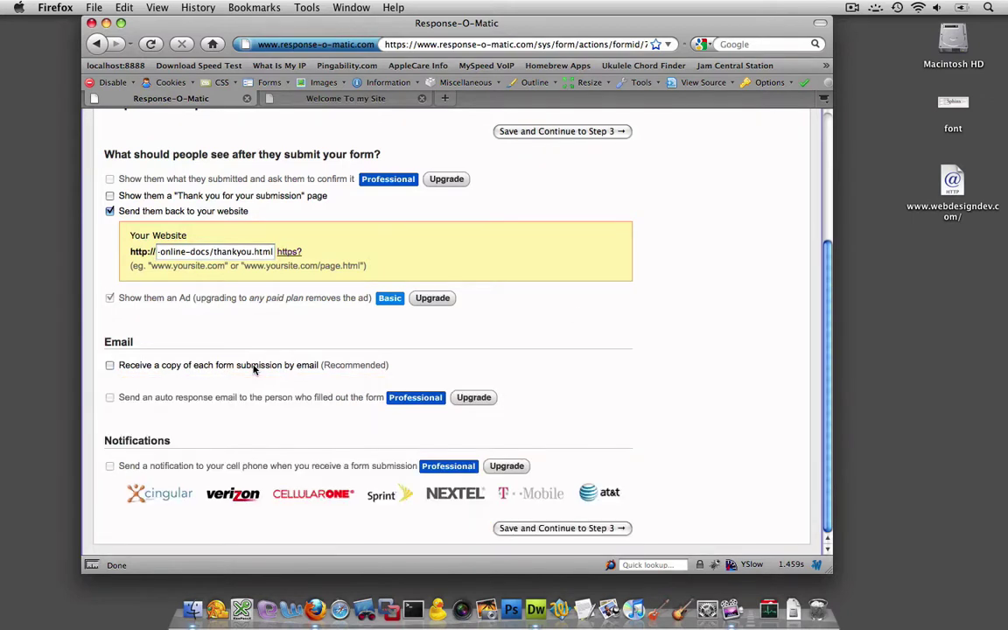
left_click(109, 366)
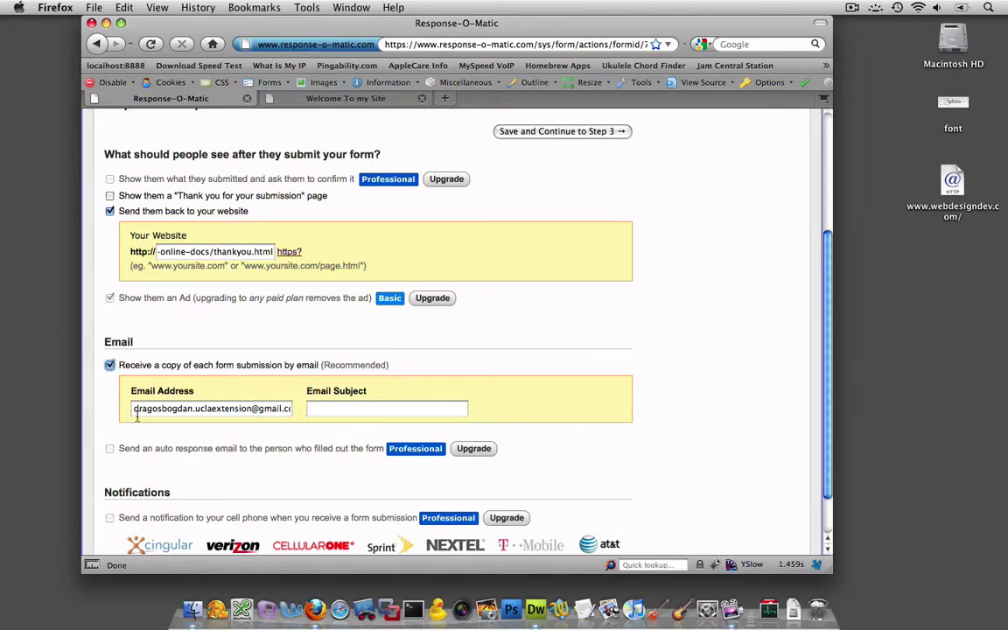
Step: Set the email subject to 'CSS 2 Form Submission'
left_click_drag(130, 408, 319, 413)
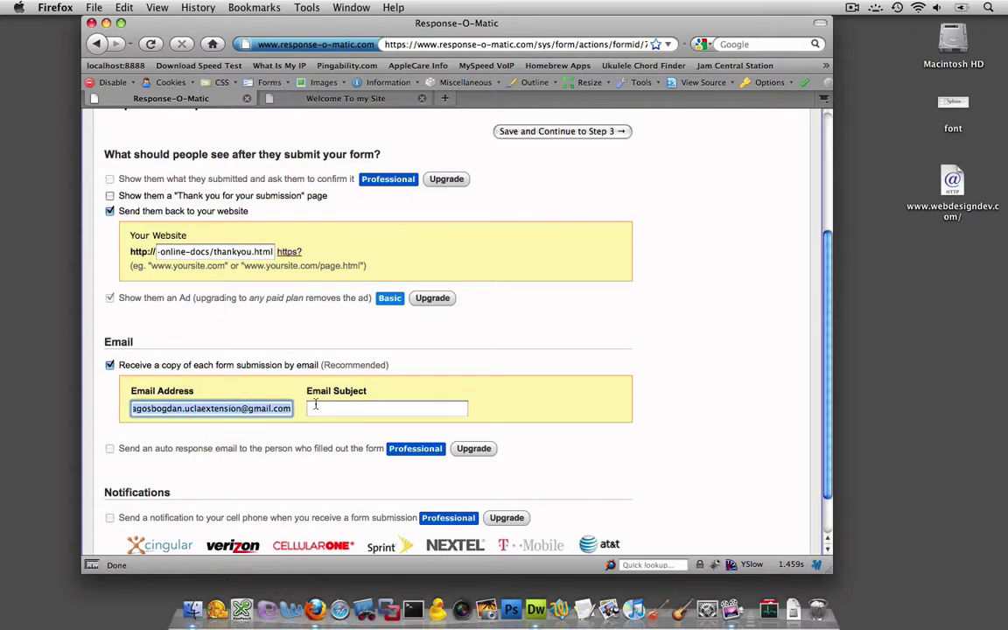
left_click(318, 411)
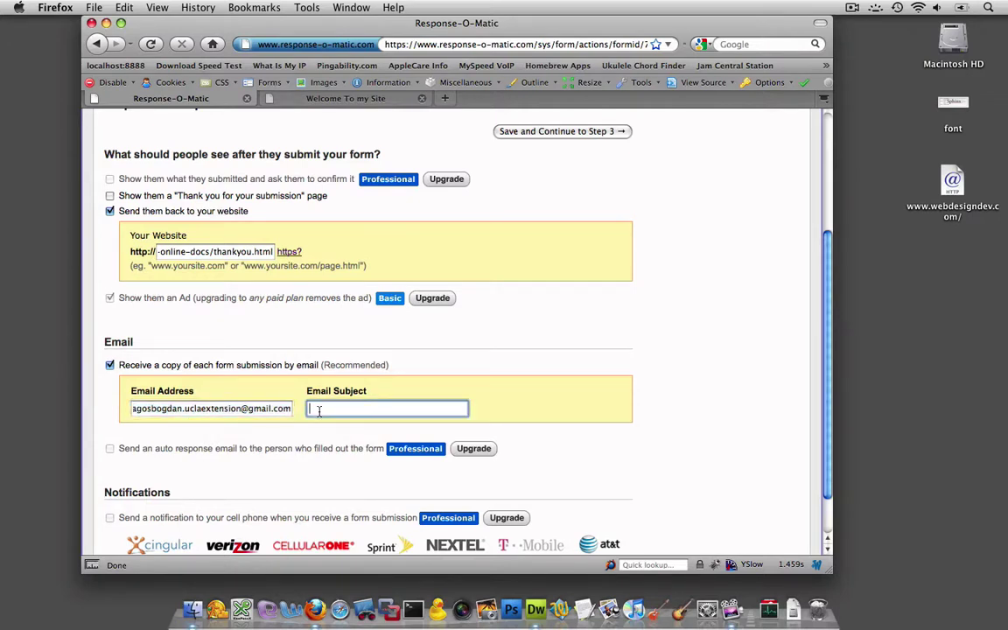
type("C")
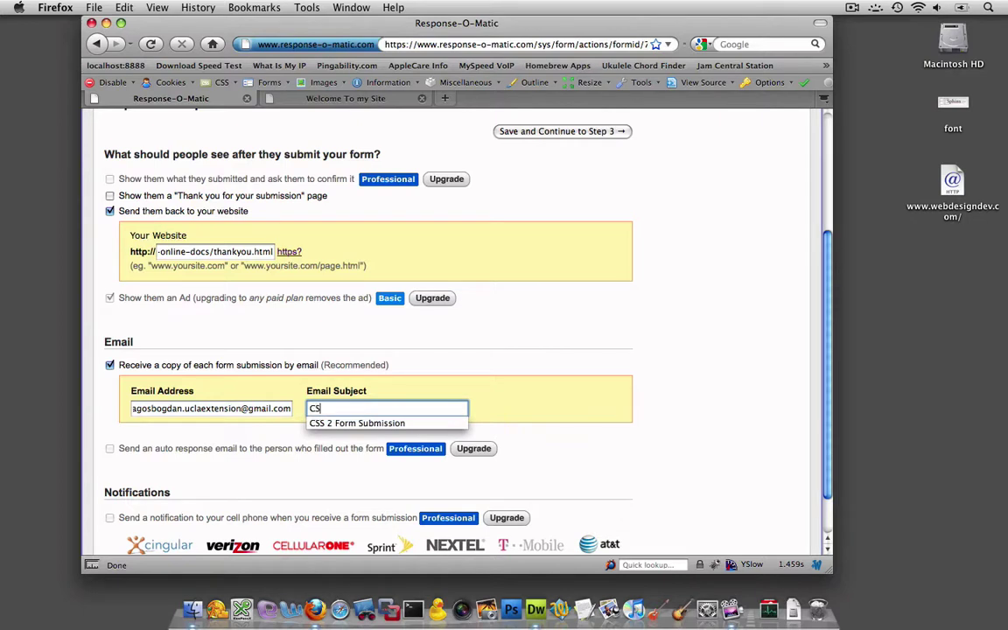
type("S")
key("Down")
key("Return")
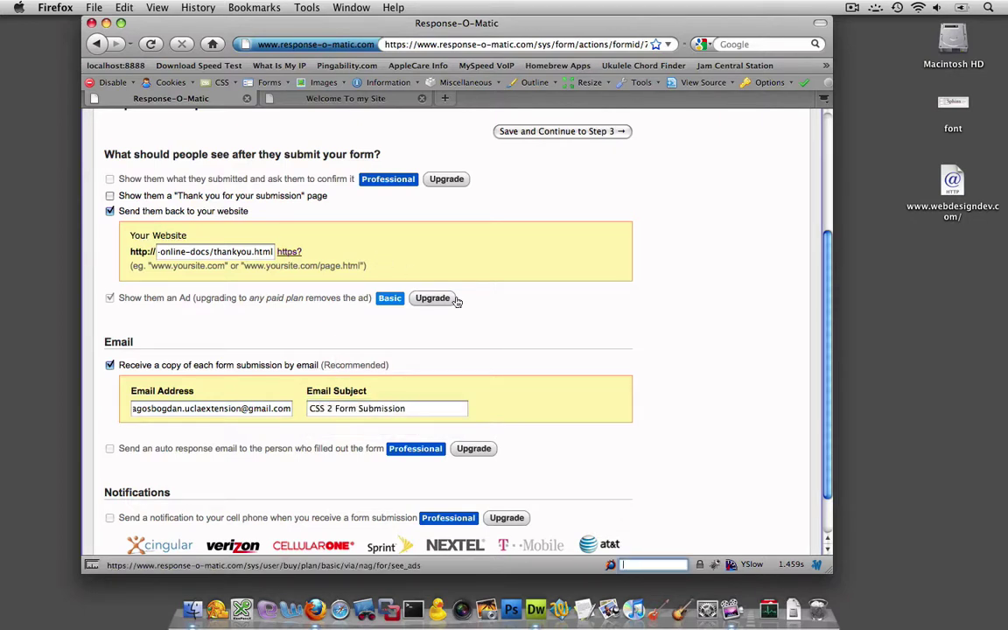
left_click_drag(406, 408, 335, 408)
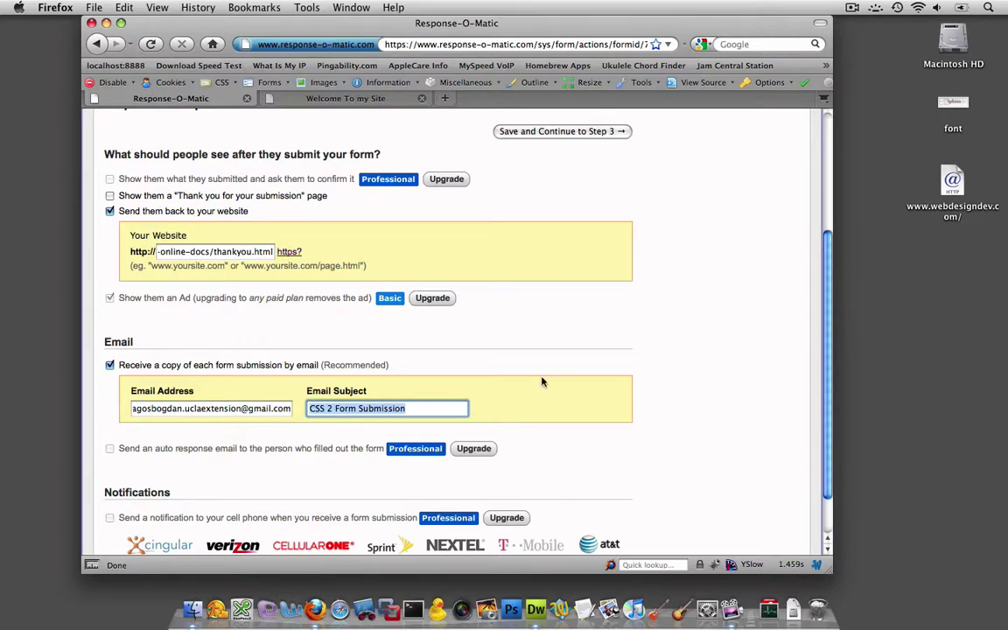
left_click_drag(806, 241, 836, 272)
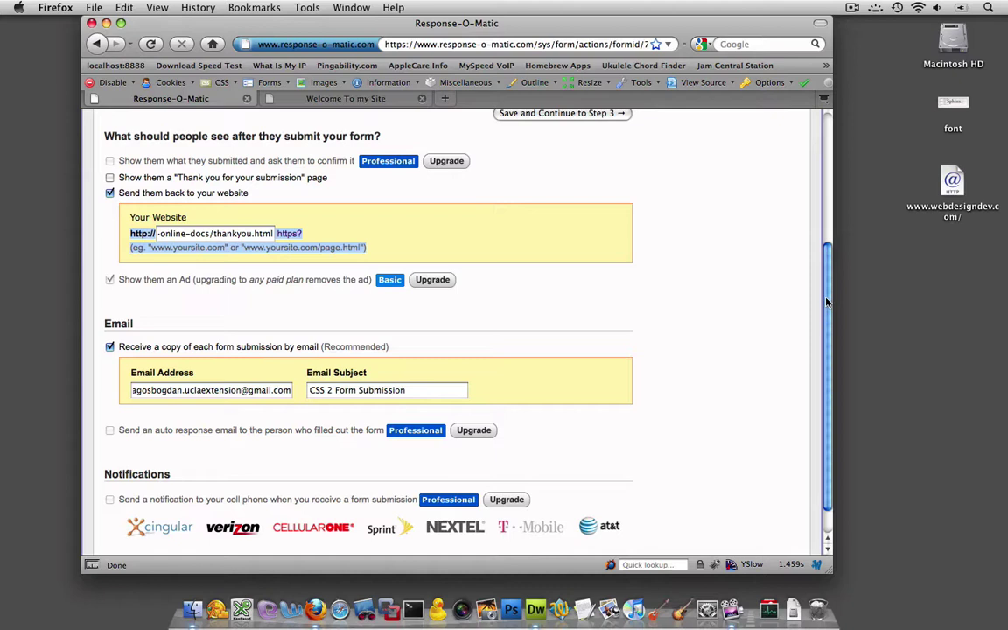
scroll(751, 358, "down", 1)
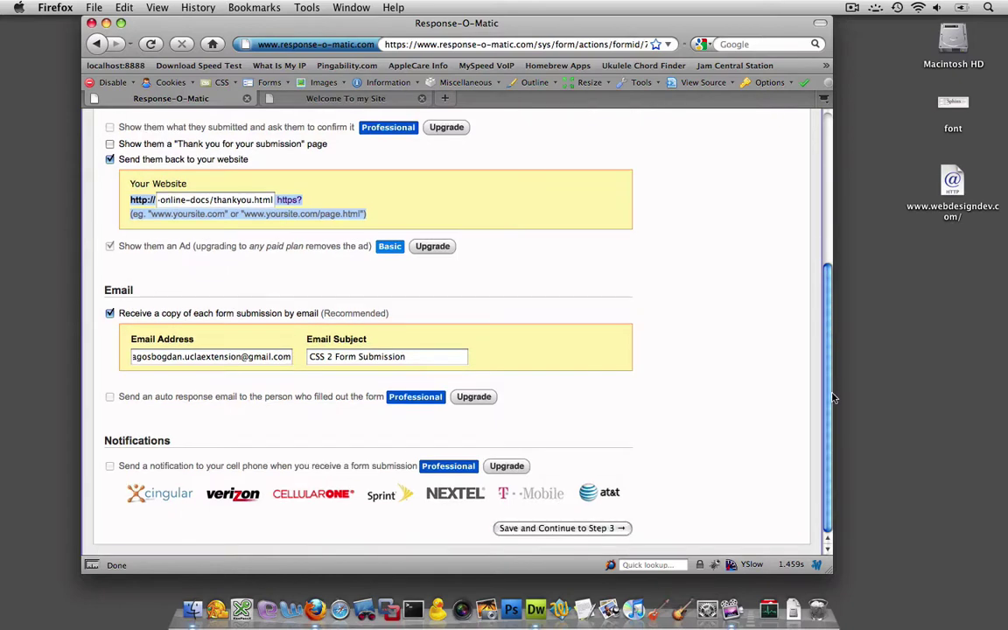
Step: Save the form options, continue to Step 3, and select all the generated form HTML
left_click(522, 529)
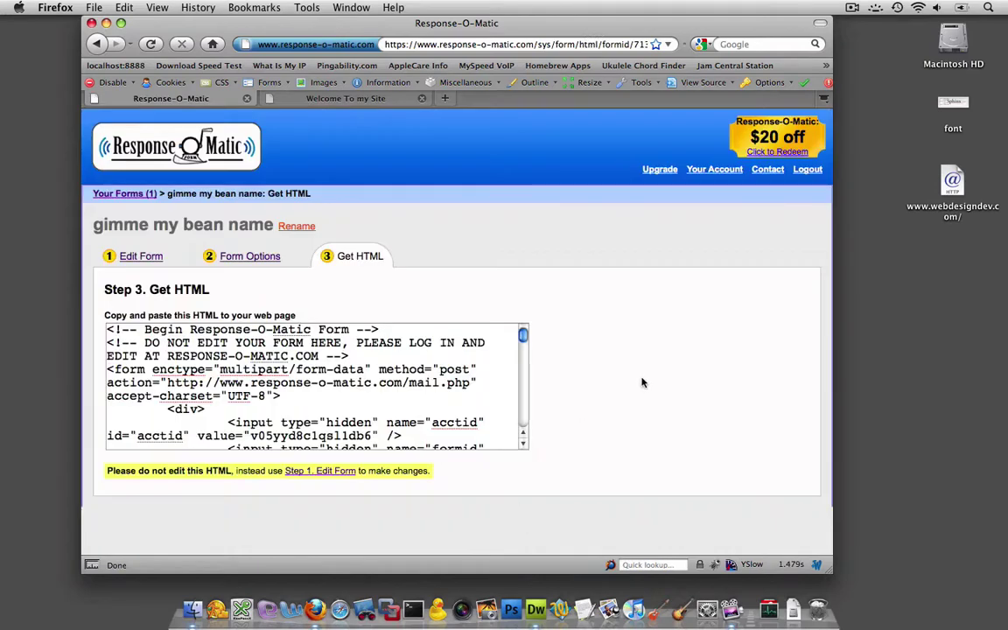
left_click_drag(523, 336, 526, 378)
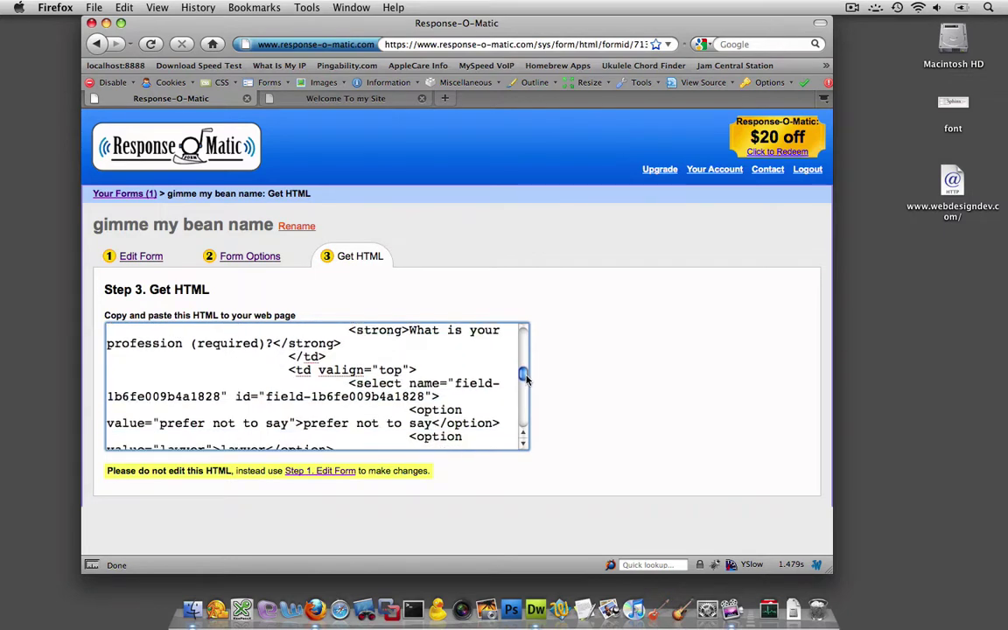
left_click(413, 391)
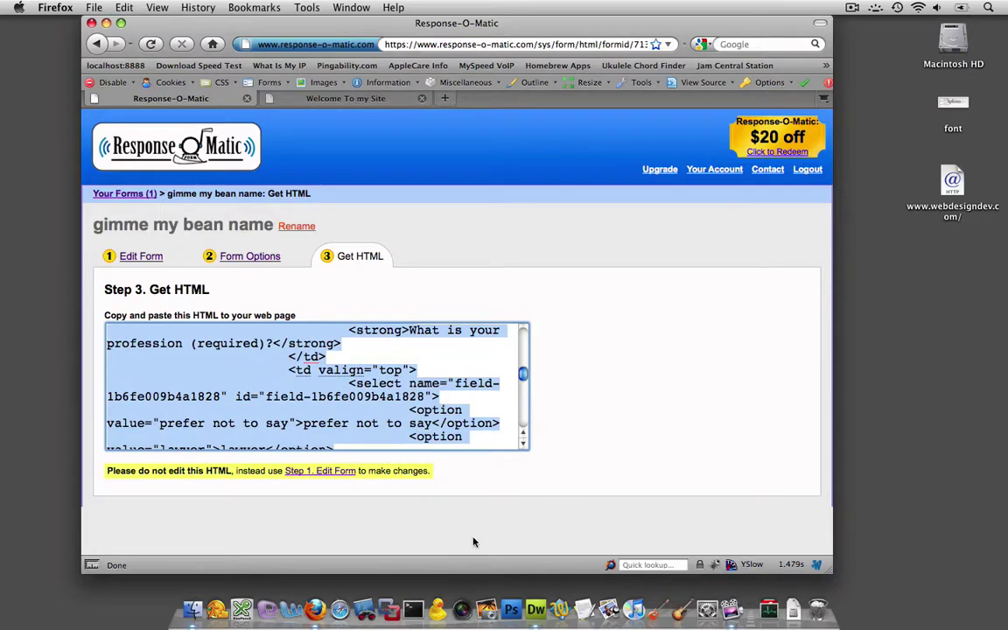
Step: Open contact.html and paste the form HTML into a new paragraph below the heading
left_click(541, 610)
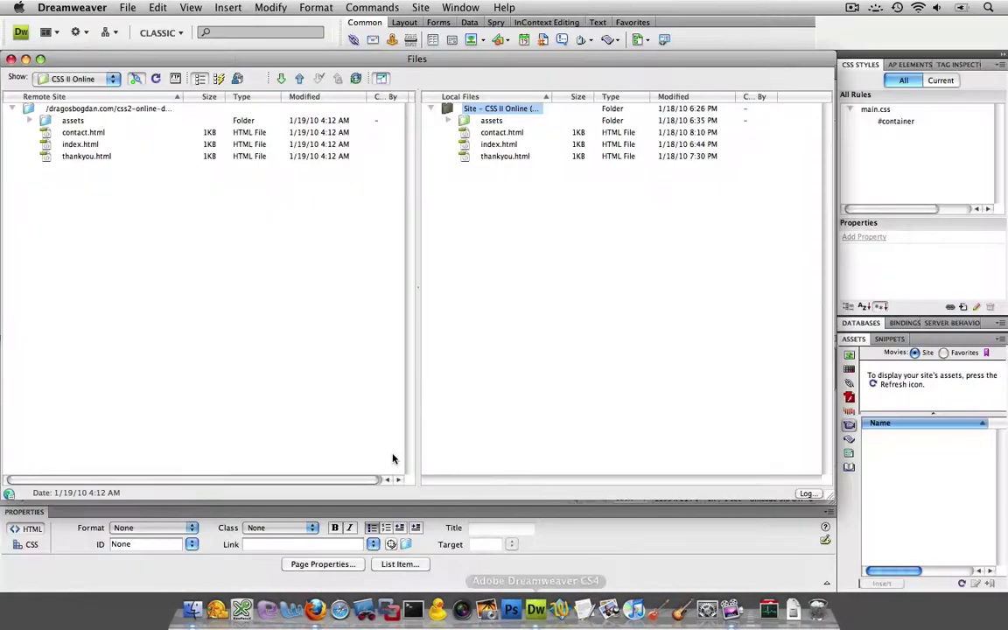
left_click(382, 78)
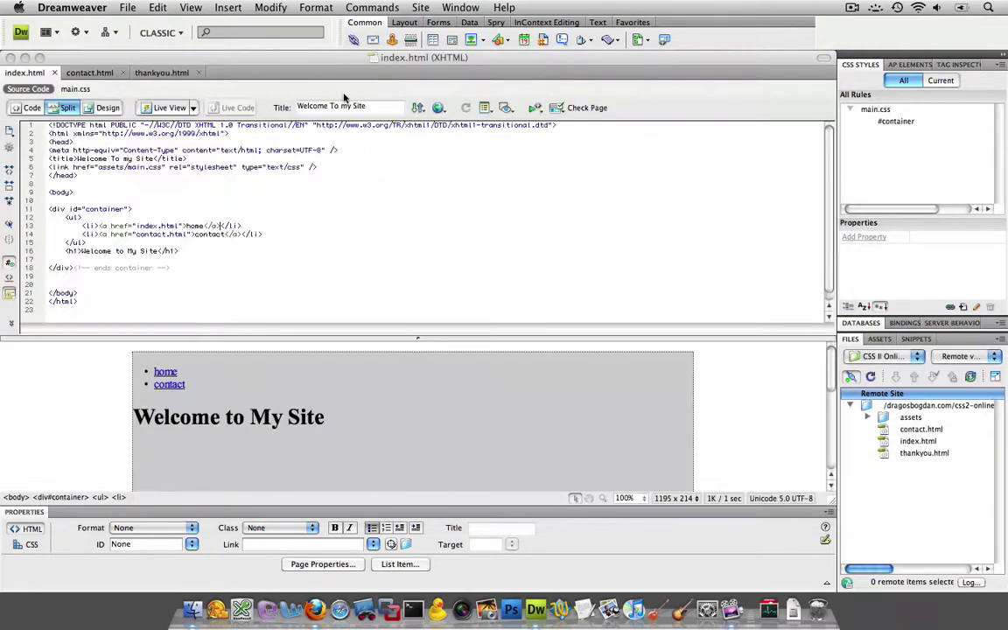
left_click(91, 73)
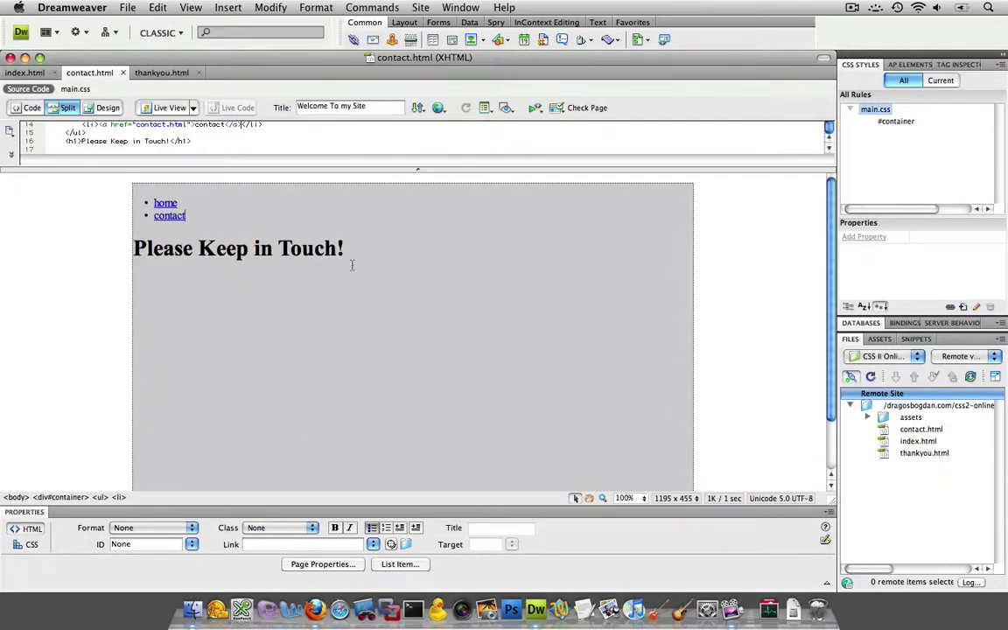
left_click(377, 253)
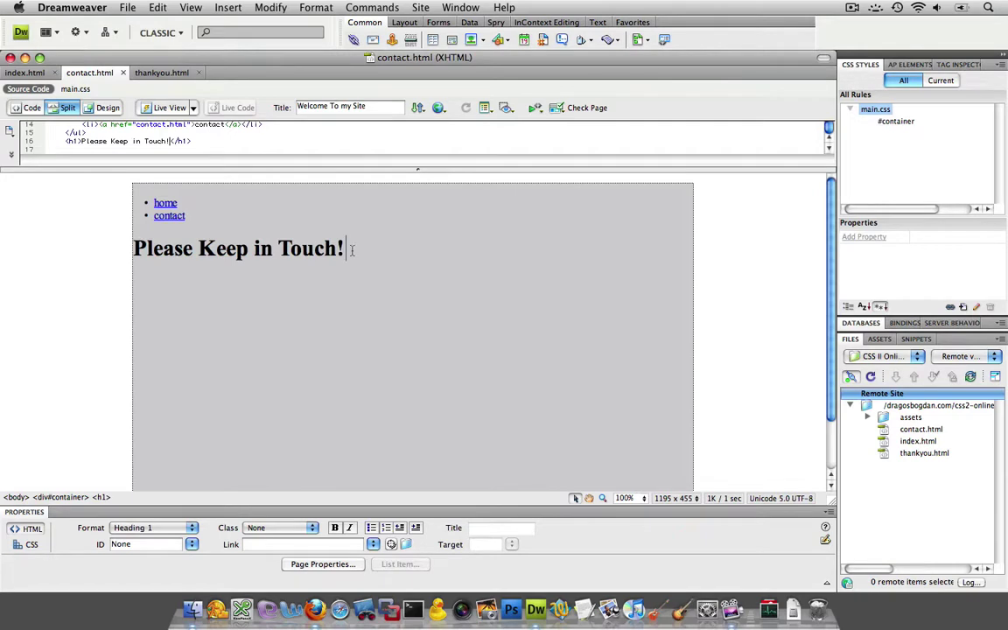
key("Return")
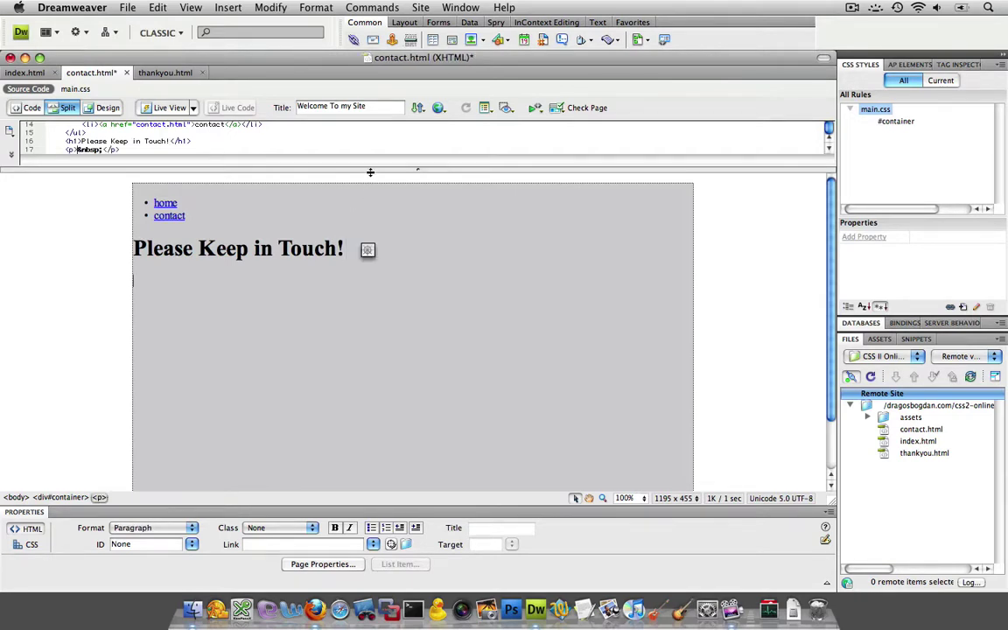
left_click_drag(370, 172, 372, 305)
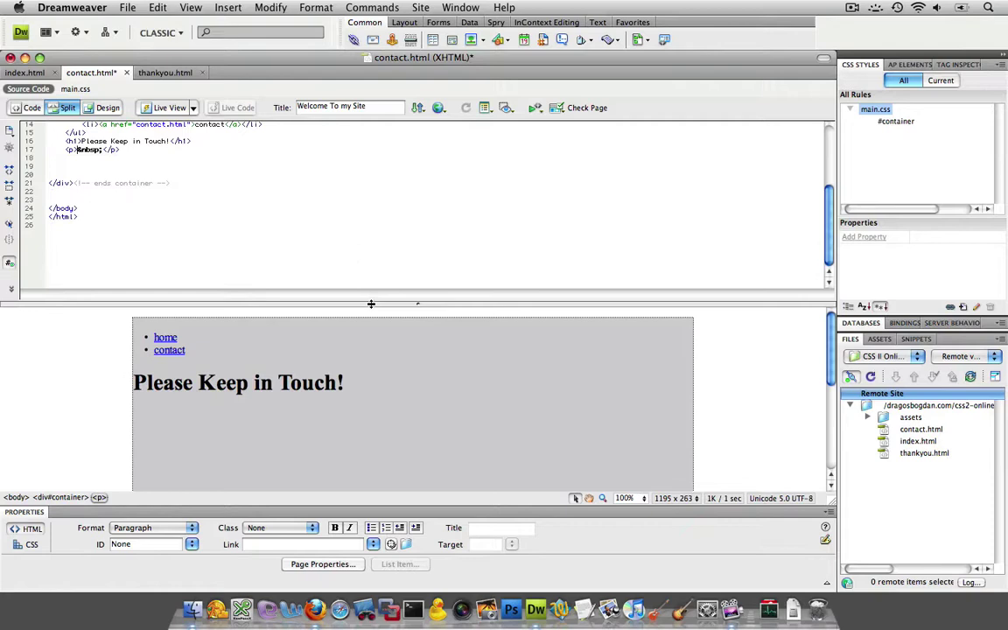
left_click(300, 447)
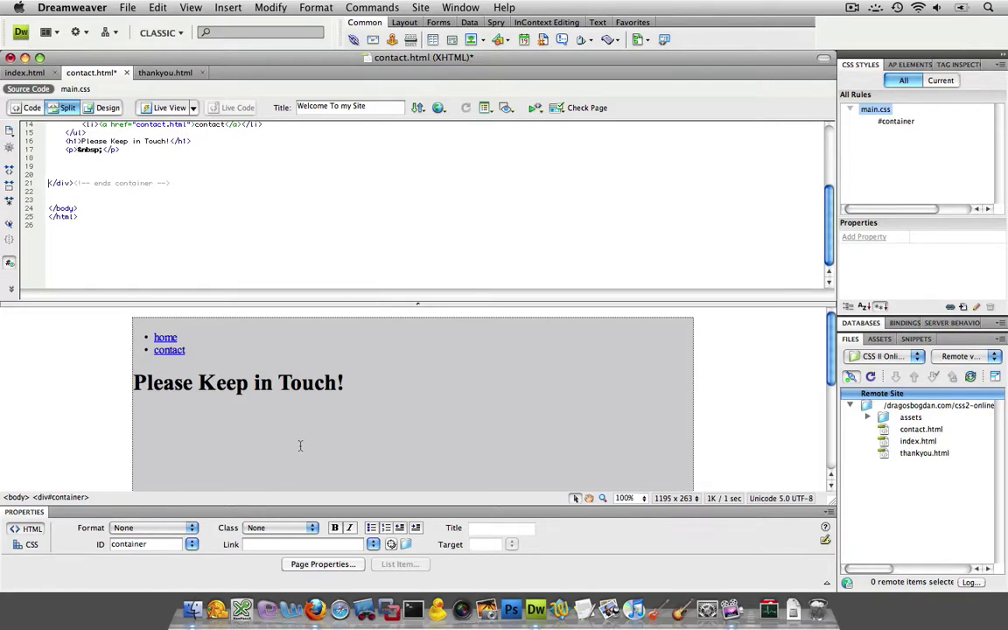
left_click(220, 427)
key("super+v")
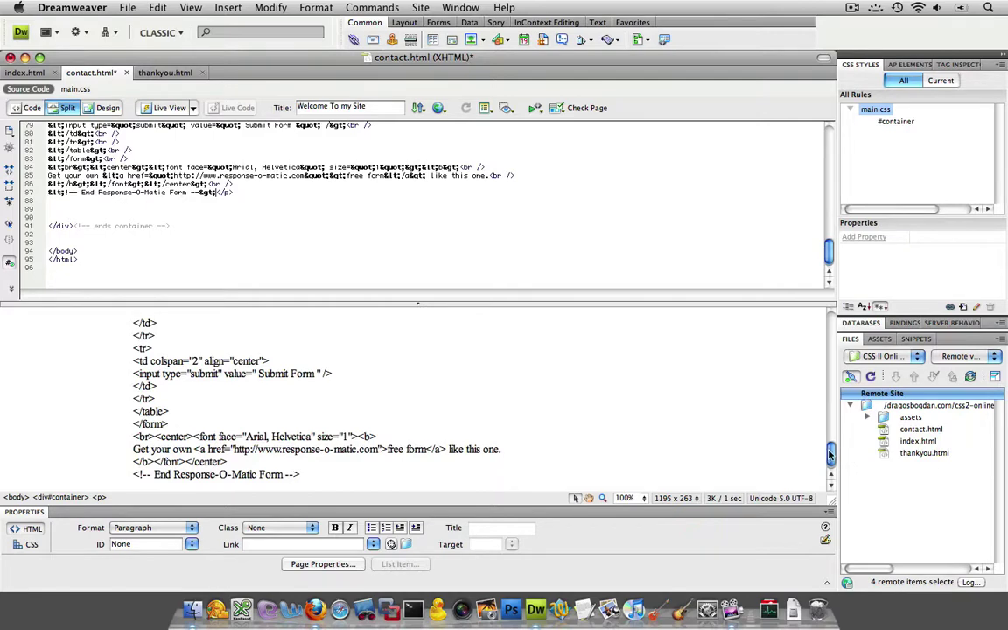
Step: Undo that paste, replace the empty paragraph with the form code, then save and preview
scroll(827, 415, "up", 4)
scroll(827, 415, "up", 5)
key("super+z")
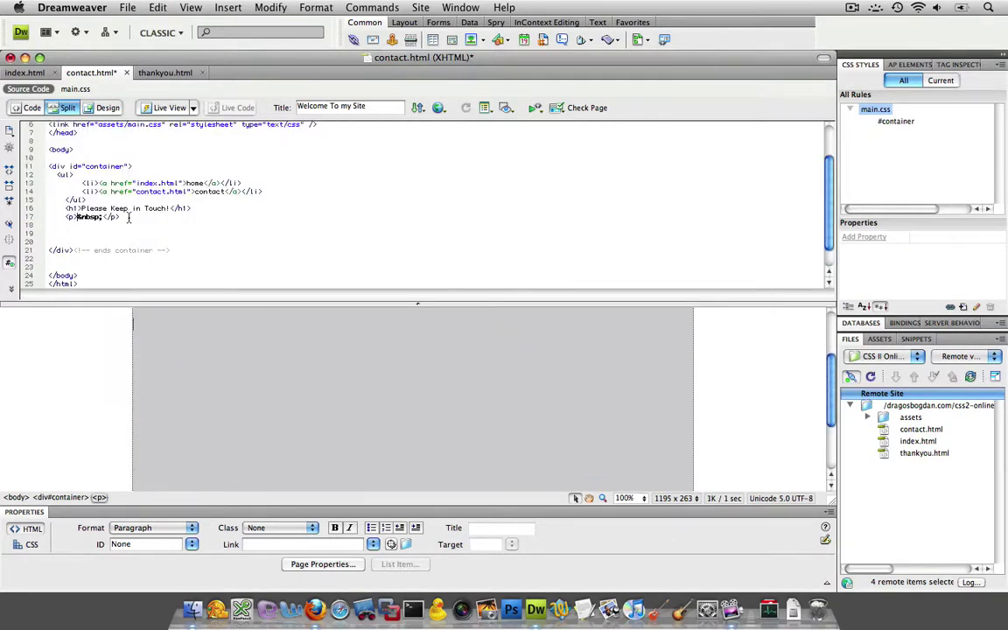
left_click_drag(129, 217, 48, 217)
key("Return")
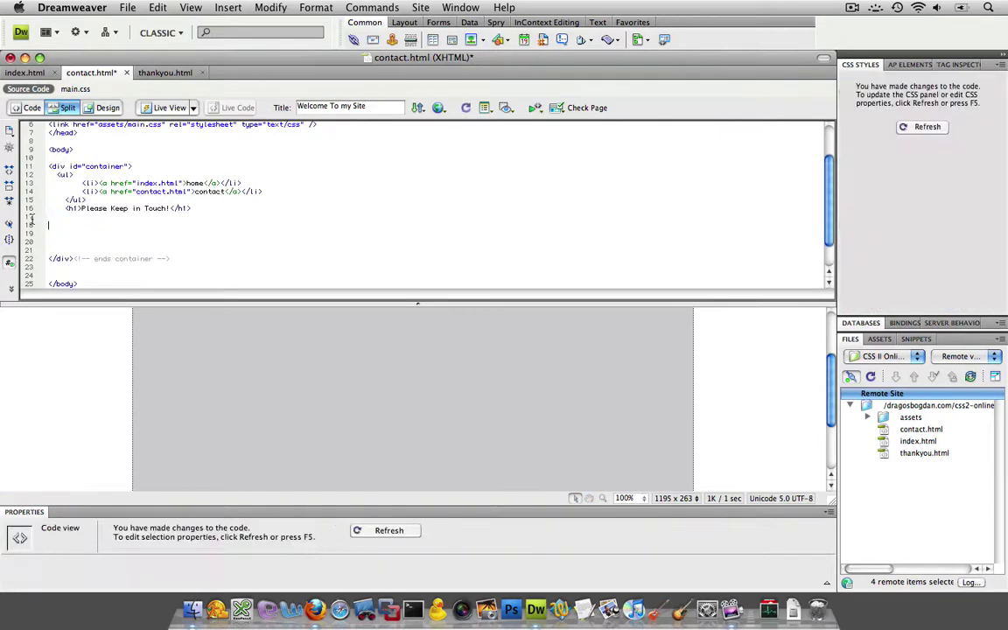
key("super+v")
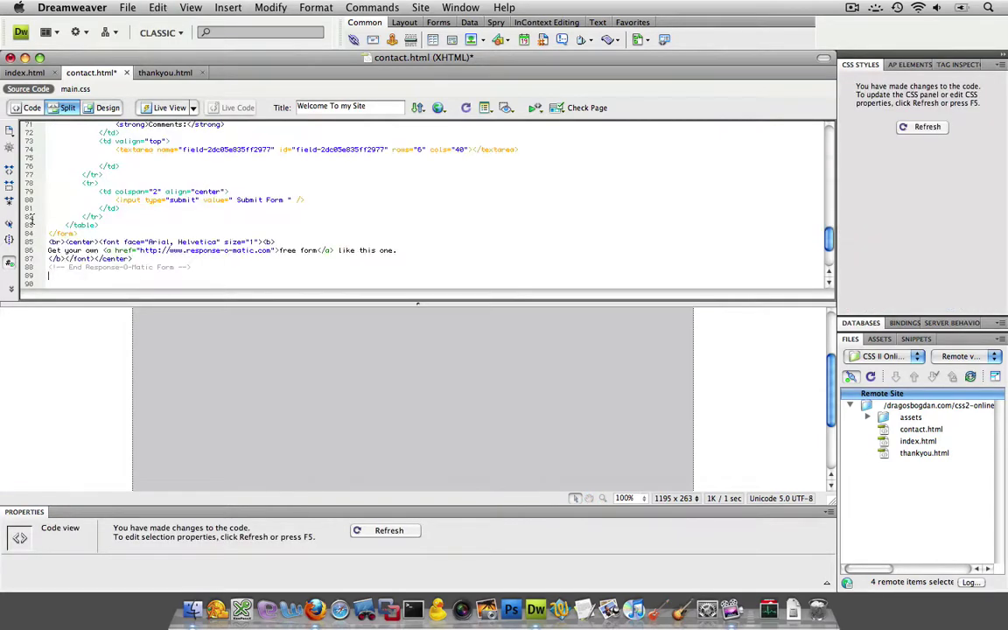
left_click(457, 357)
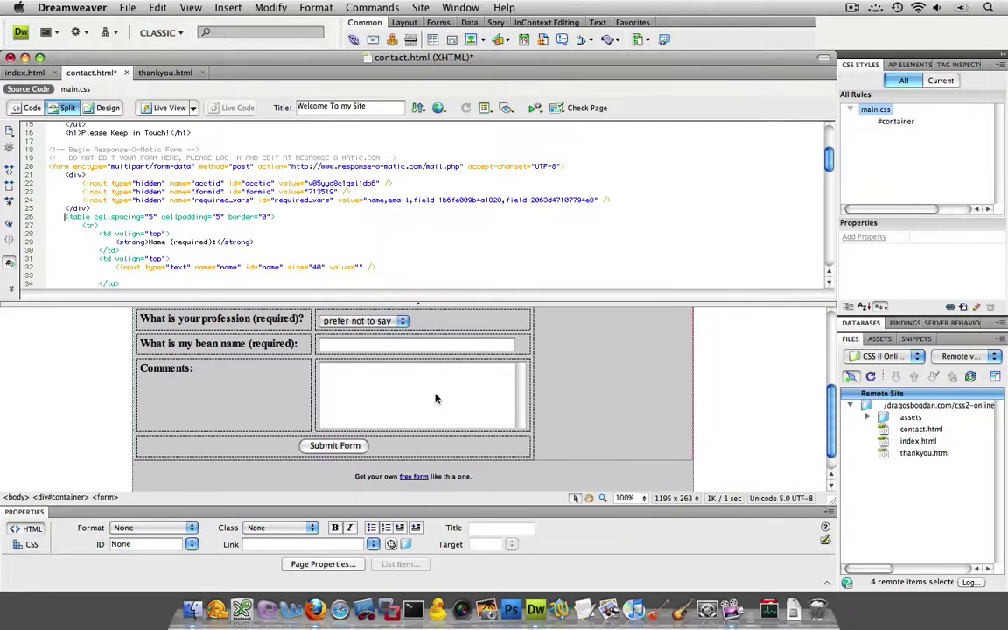
key("super+s")
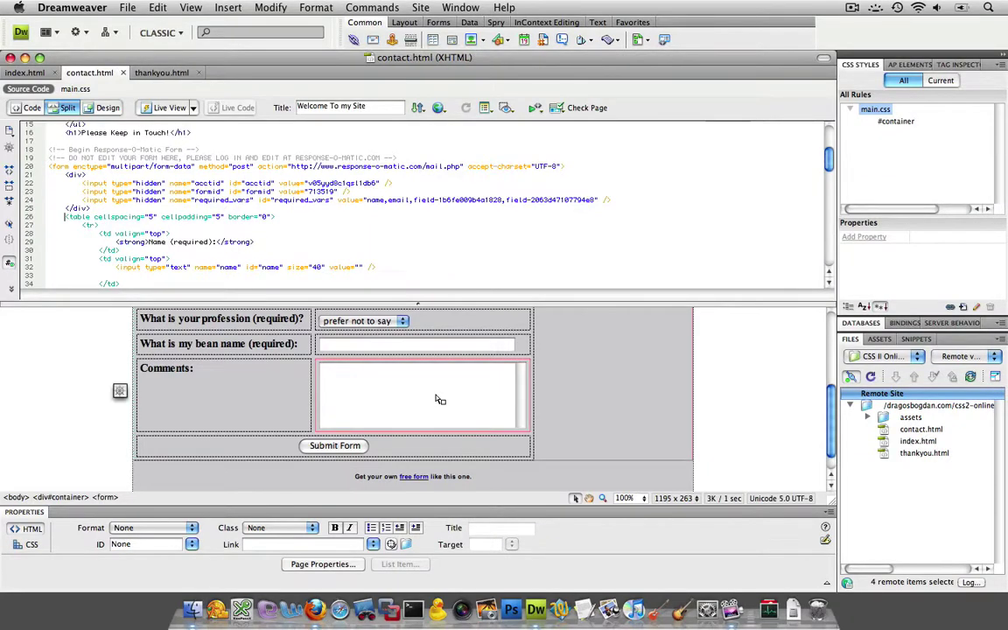
key("F12")
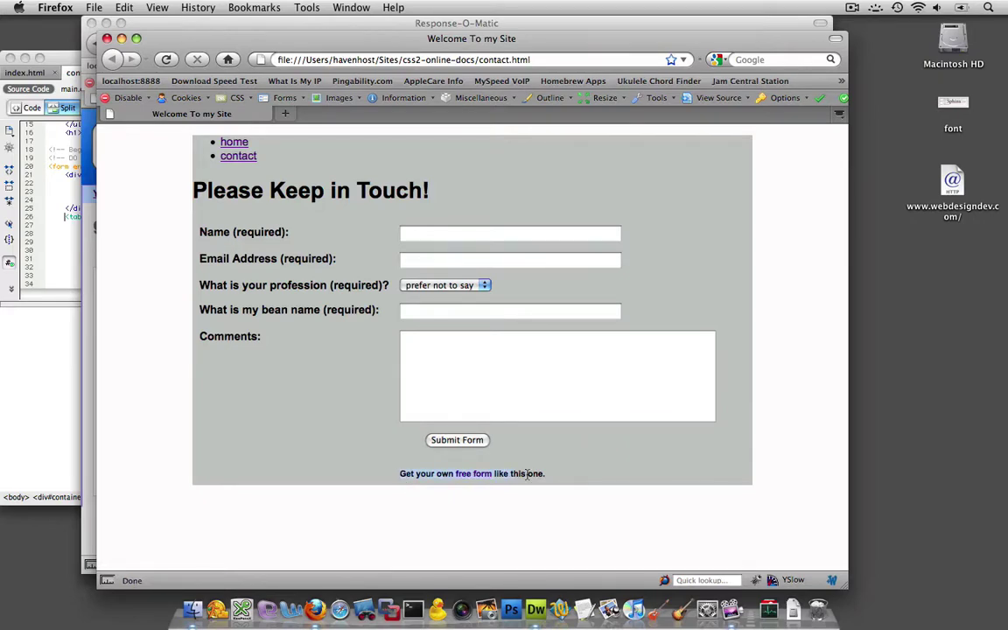
Step: Delete the 'Get your own free form' credit code after </form> and save contact.html
left_click(73, 376)
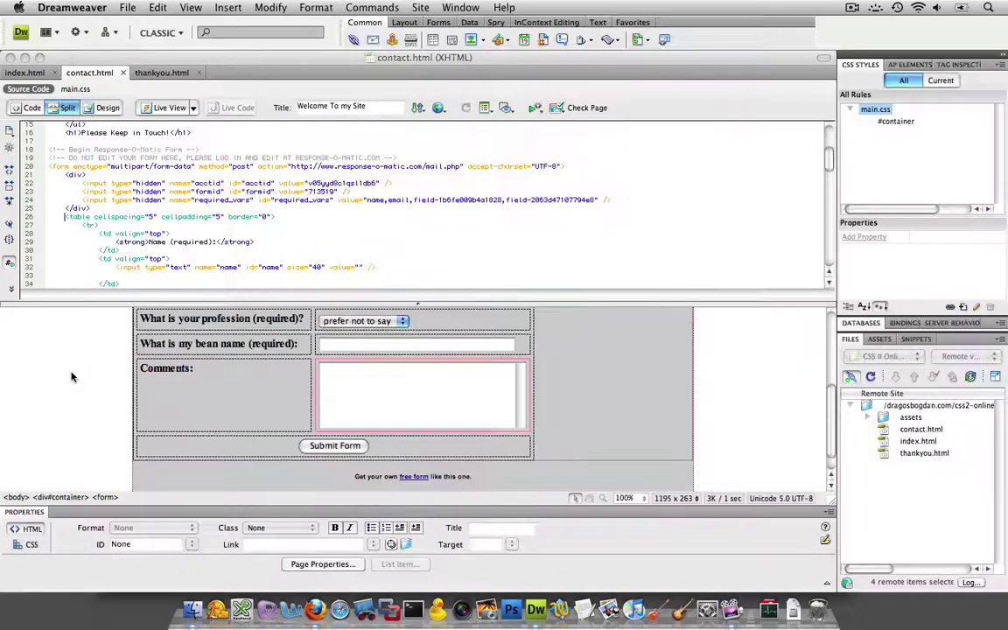
left_click(360, 478)
triple_click(360, 478)
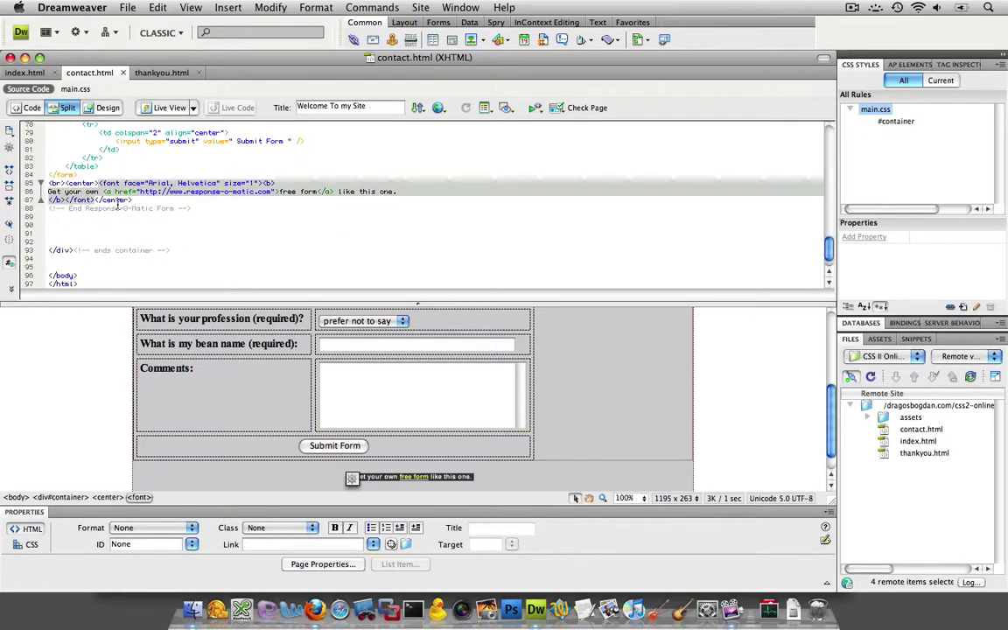
left_click(103, 172)
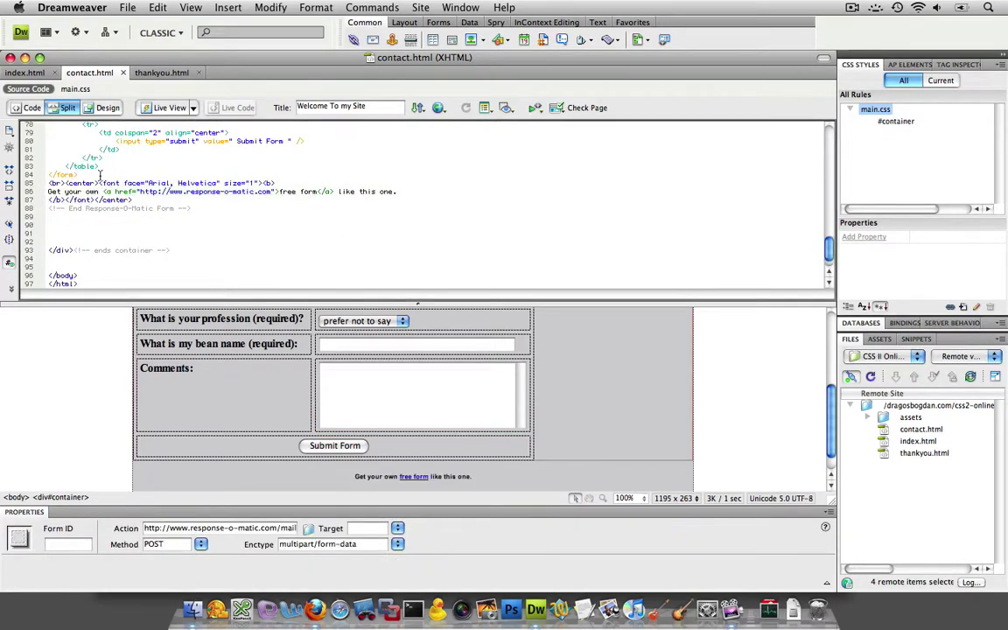
key("Return")
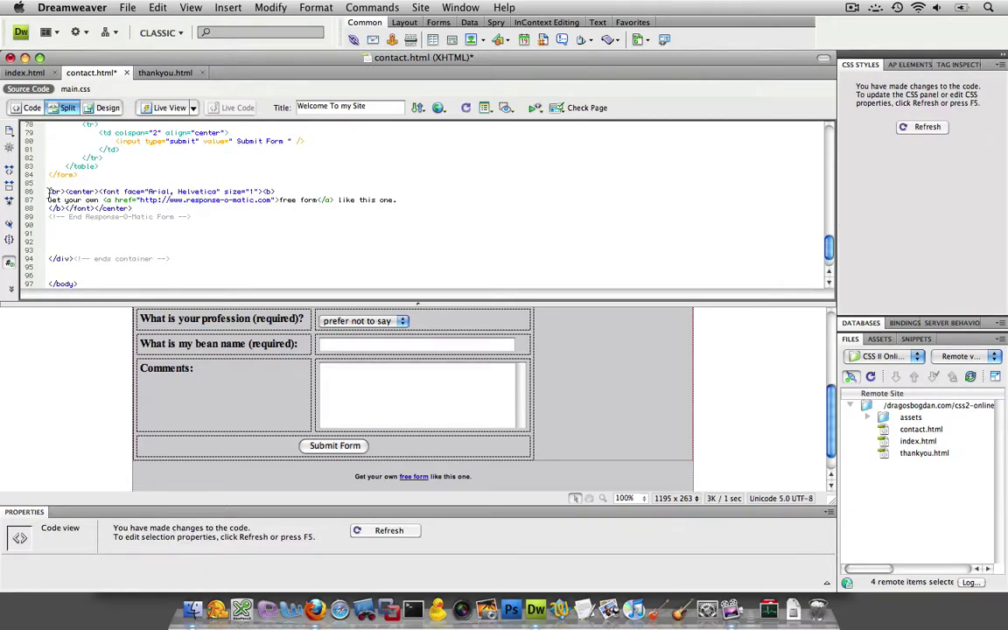
left_click_drag(48, 190, 144, 211)
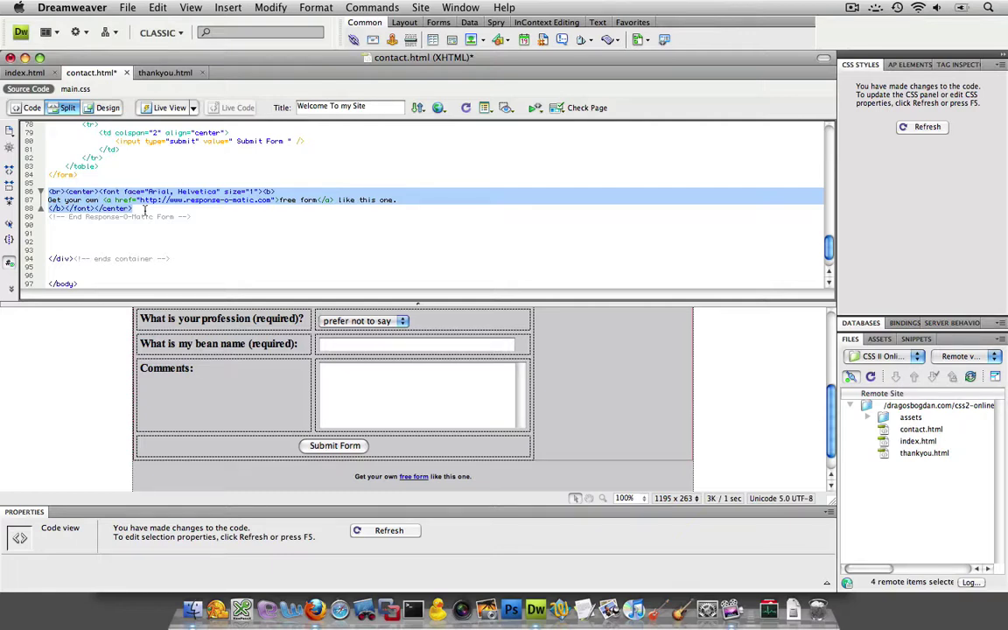
key("Delete")
key("super+s")
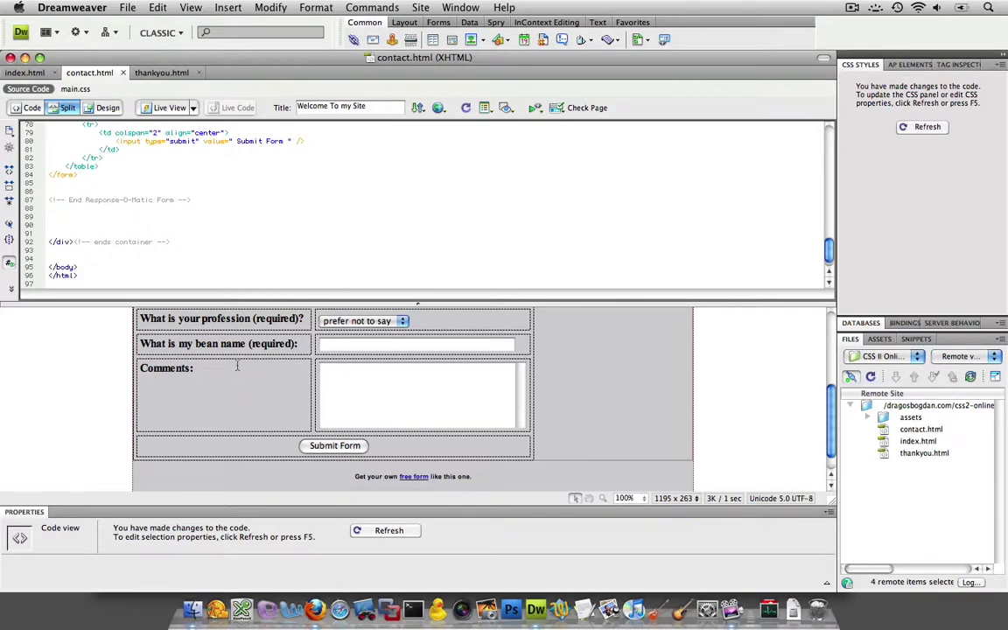
left_click(237, 407)
Step: Preview the updated contact page, then Put contact.html to the remote site
key("F12")
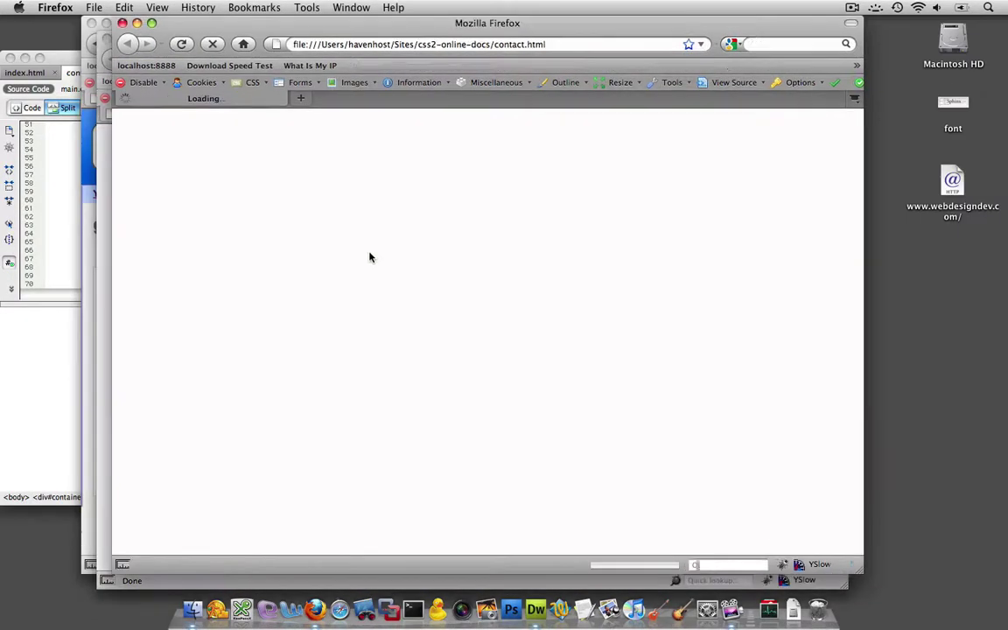
key("super+w")
key("super+w")
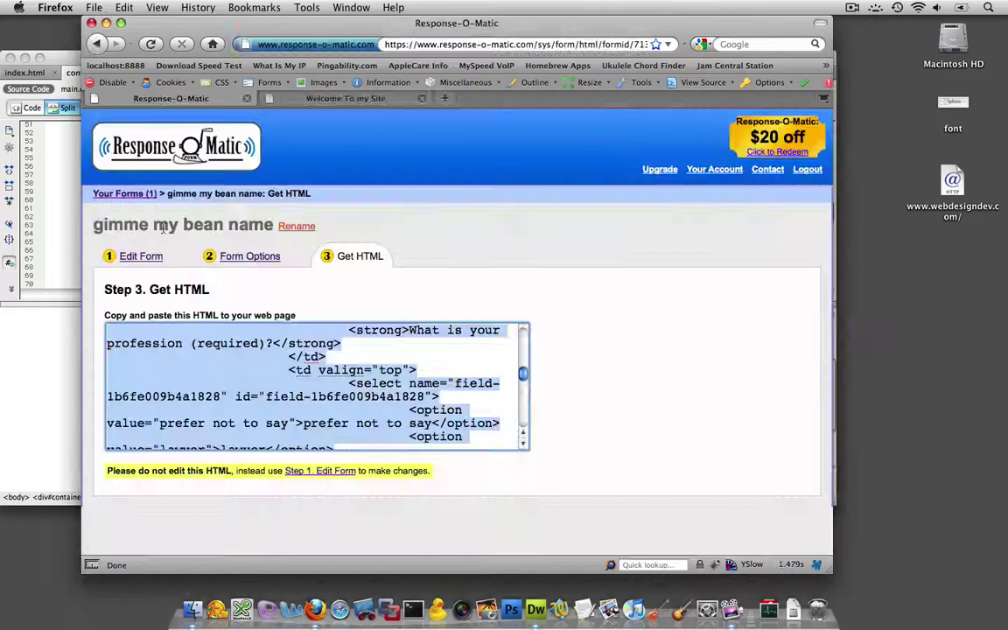
left_click(36, 334)
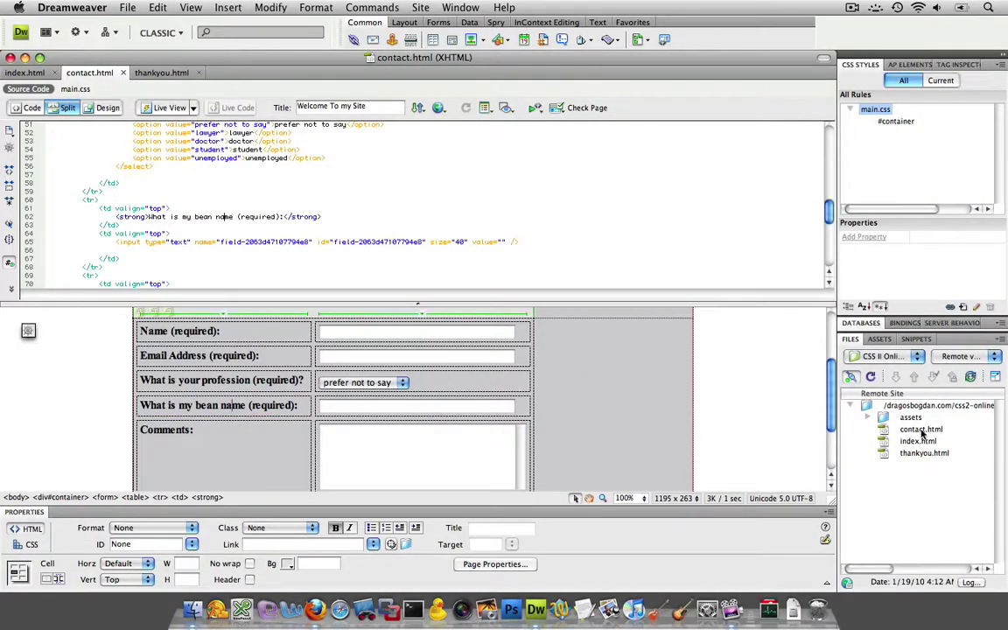
left_click(418, 107)
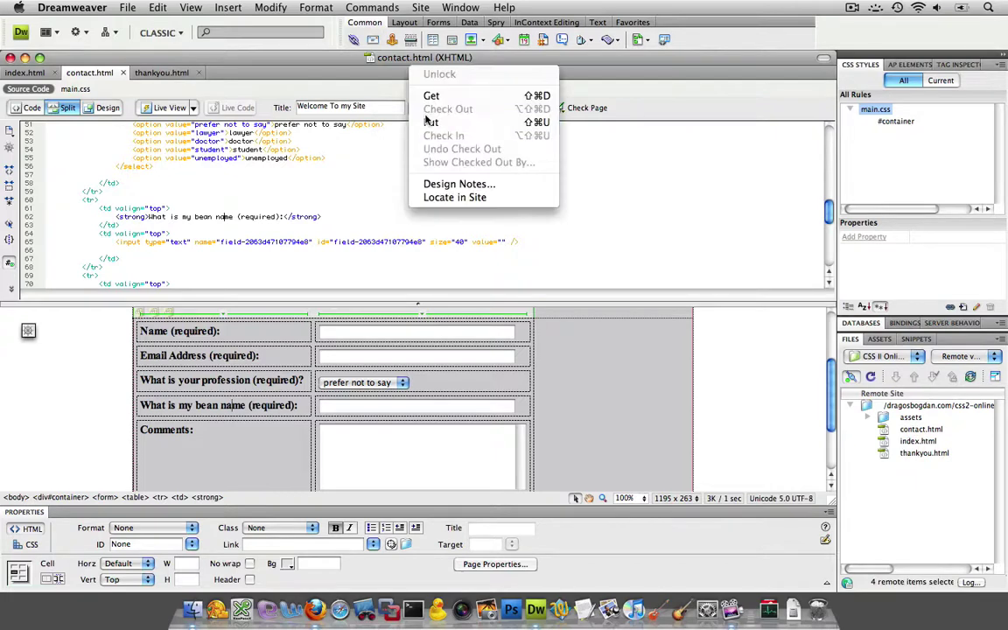
left_click(428, 122)
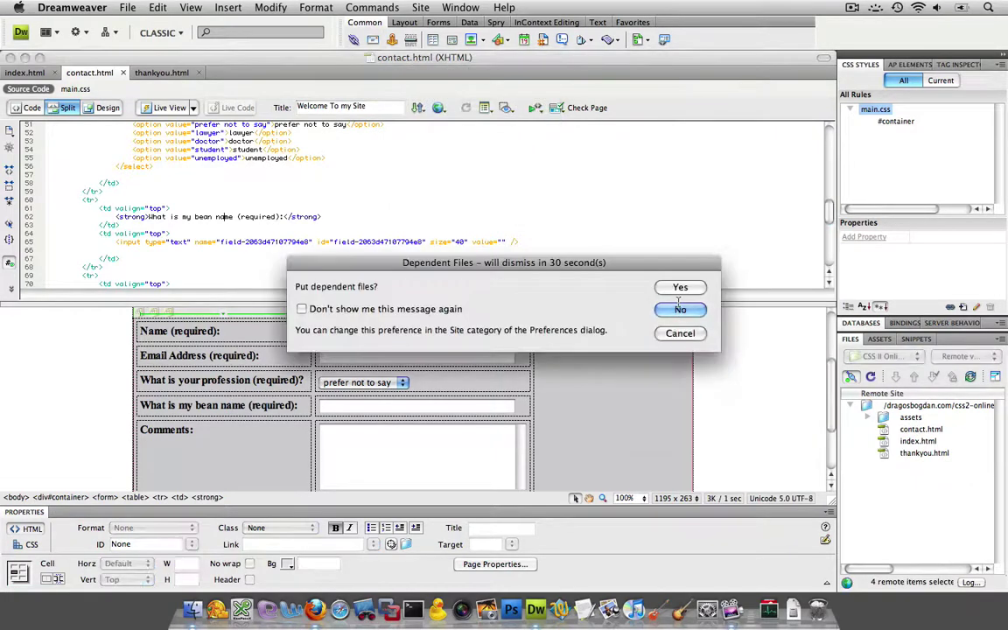